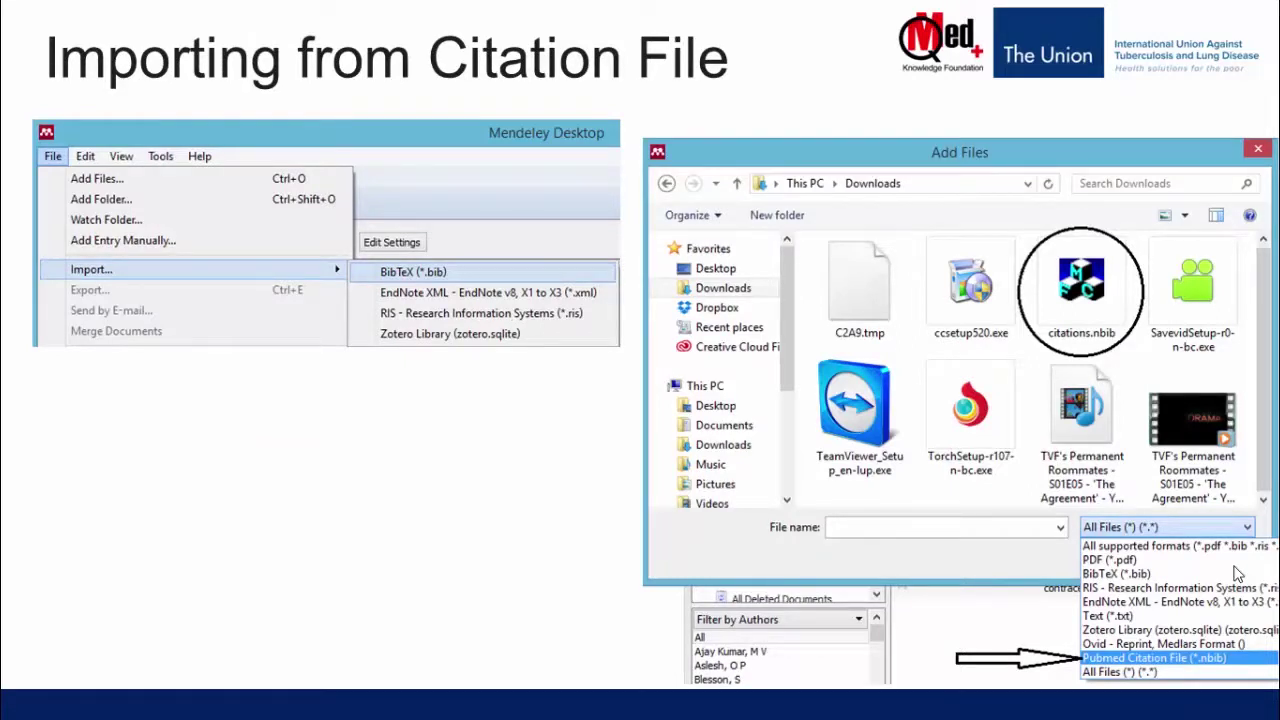
Leave the PowerPoint slideshow to show the PubMed results for shewade HD[au] in Firefox
{"action": "key", "text": "alt+Tab"}
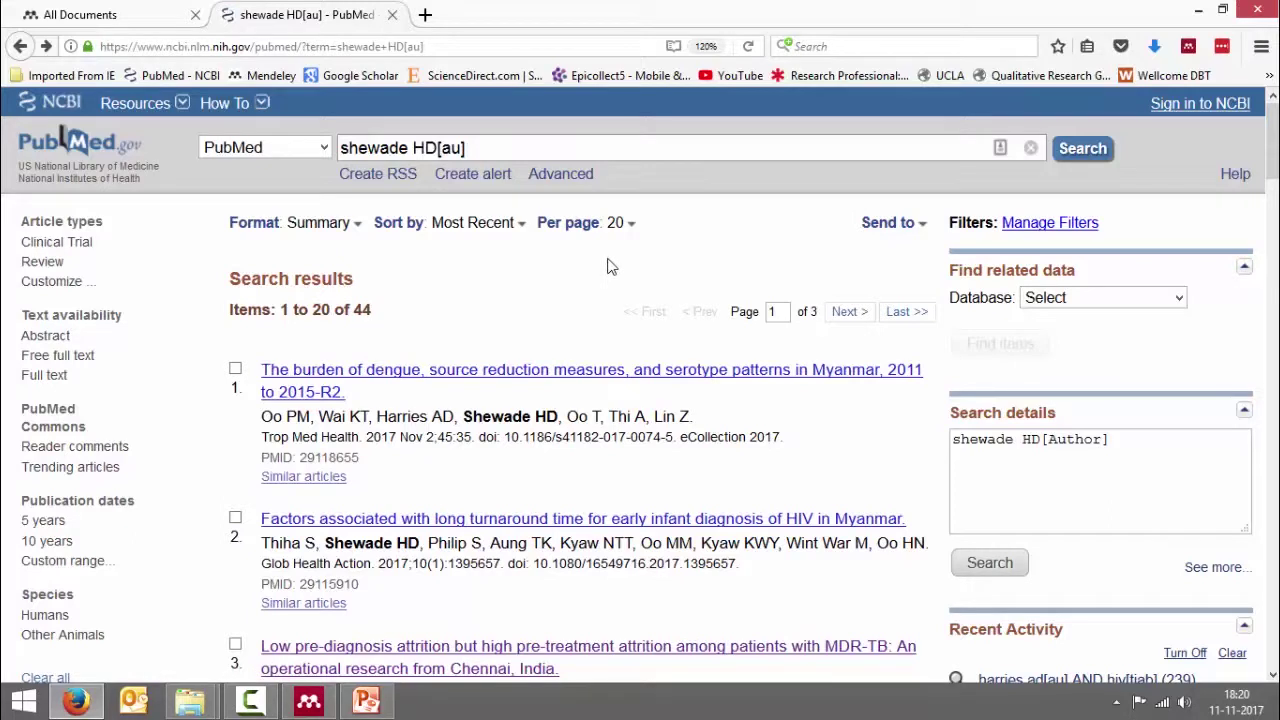
Send the results to Citation manager, keeping 200 citations starting from citation 1
{"action": "left_click", "coordinate": [922, 227]}
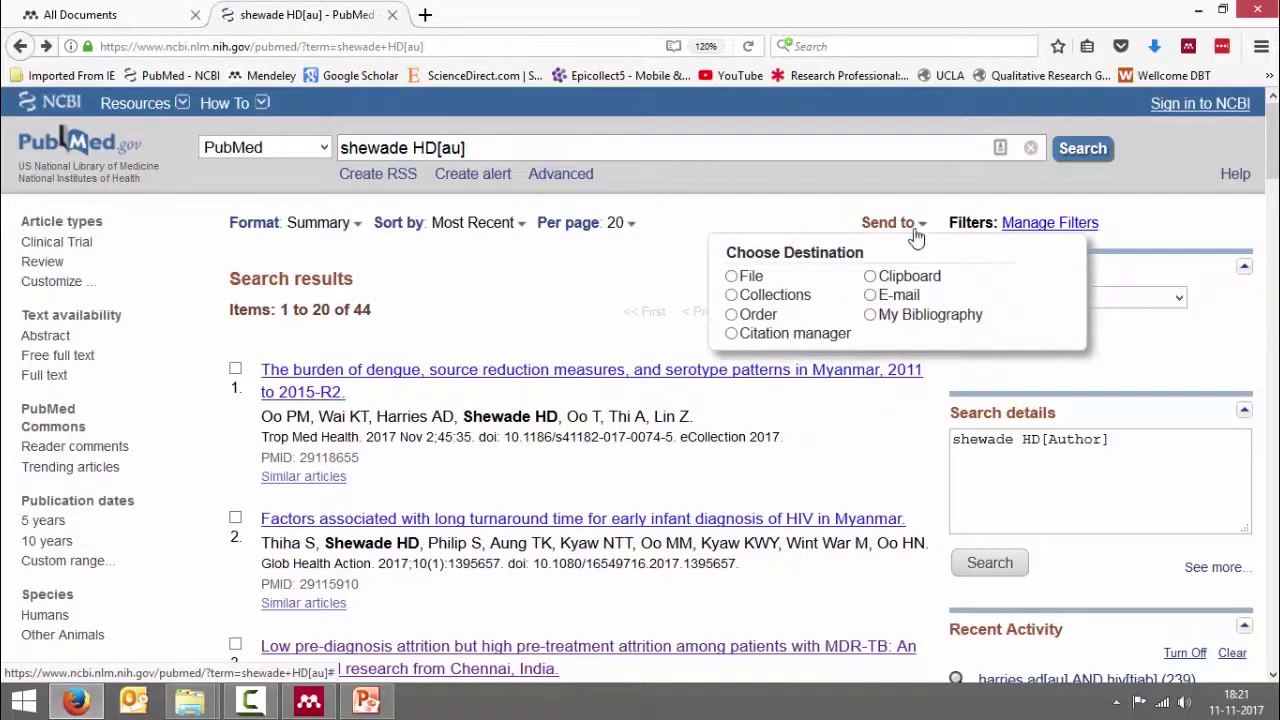
{"action": "left_click", "coordinate": [731, 334]}
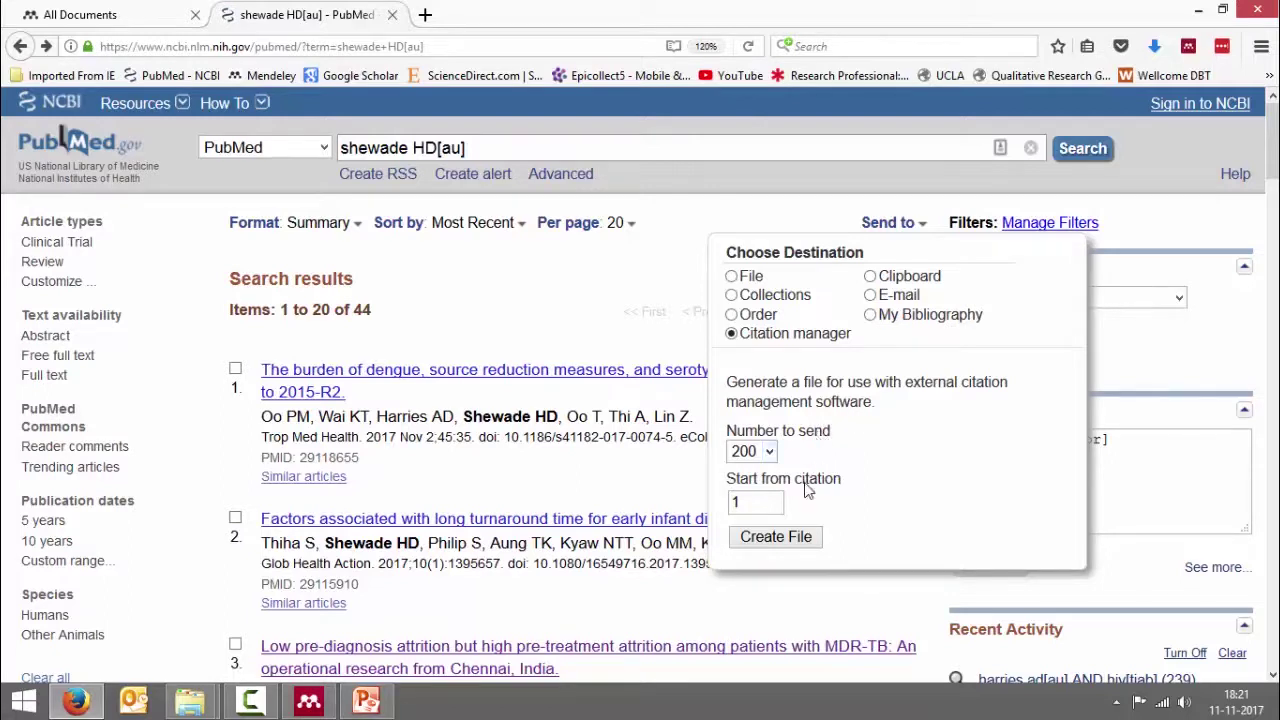
{"action": "left_click", "coordinate": [770, 453]}
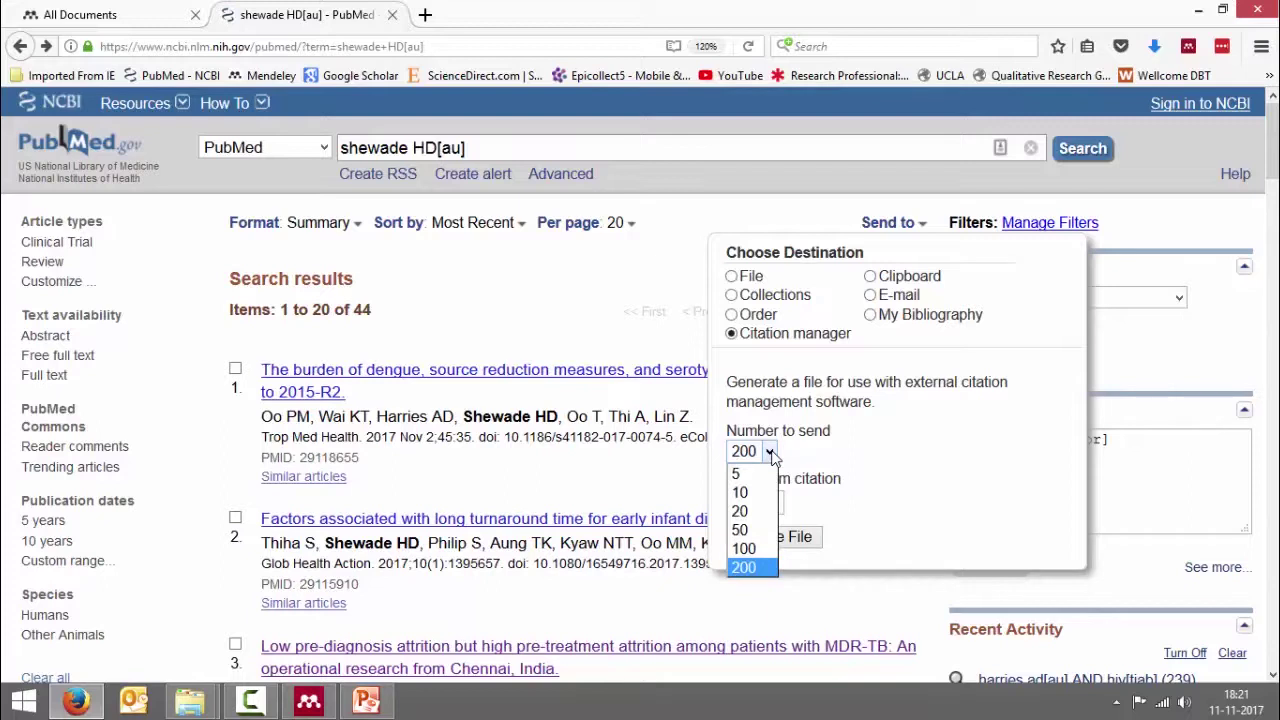
{"action": "left_click", "coordinate": [771, 455]}
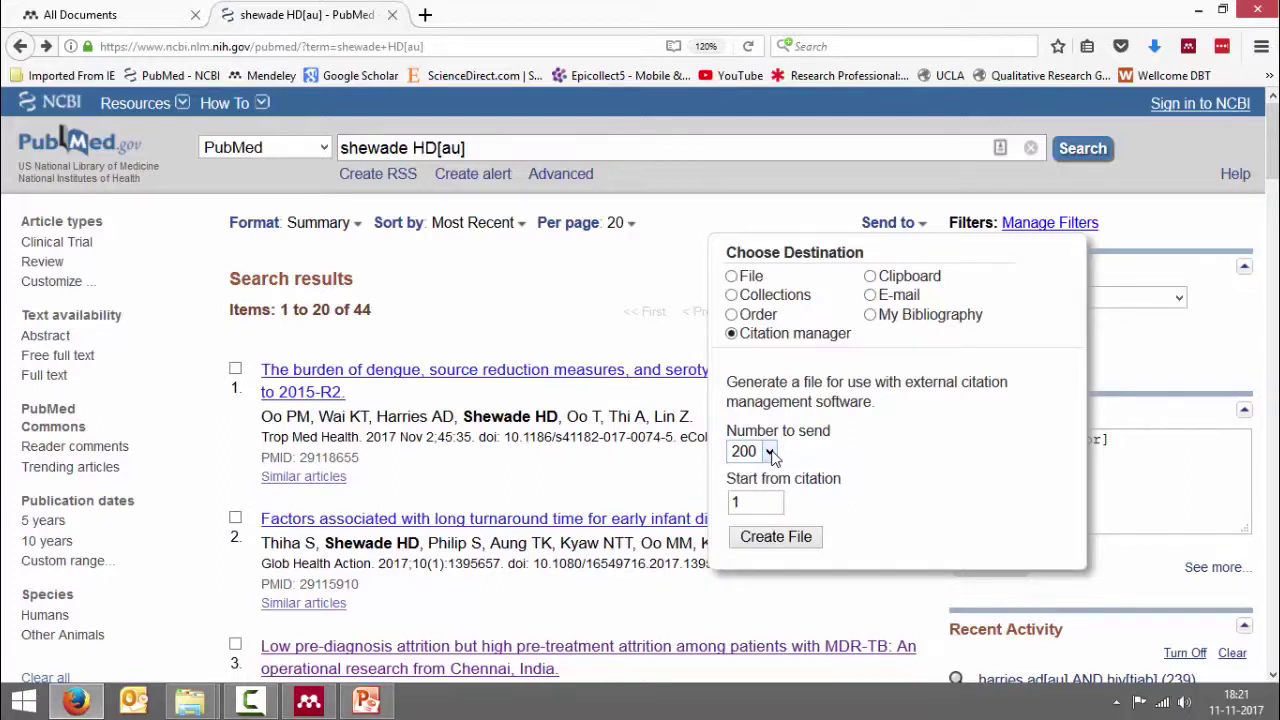
Save the generated citations.nbib file and show it in Firefox's downloads list
{"action": "left_click", "coordinate": [776, 538]}
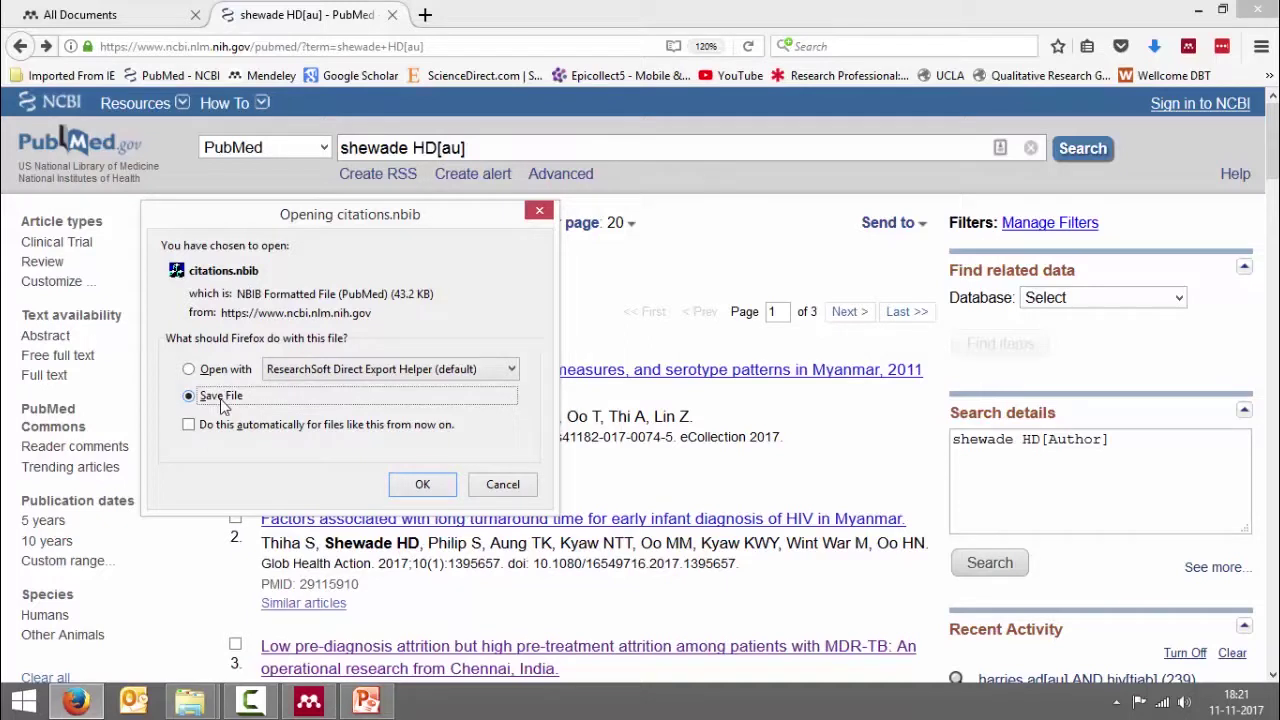
{"action": "left_click", "coordinate": [422, 485]}
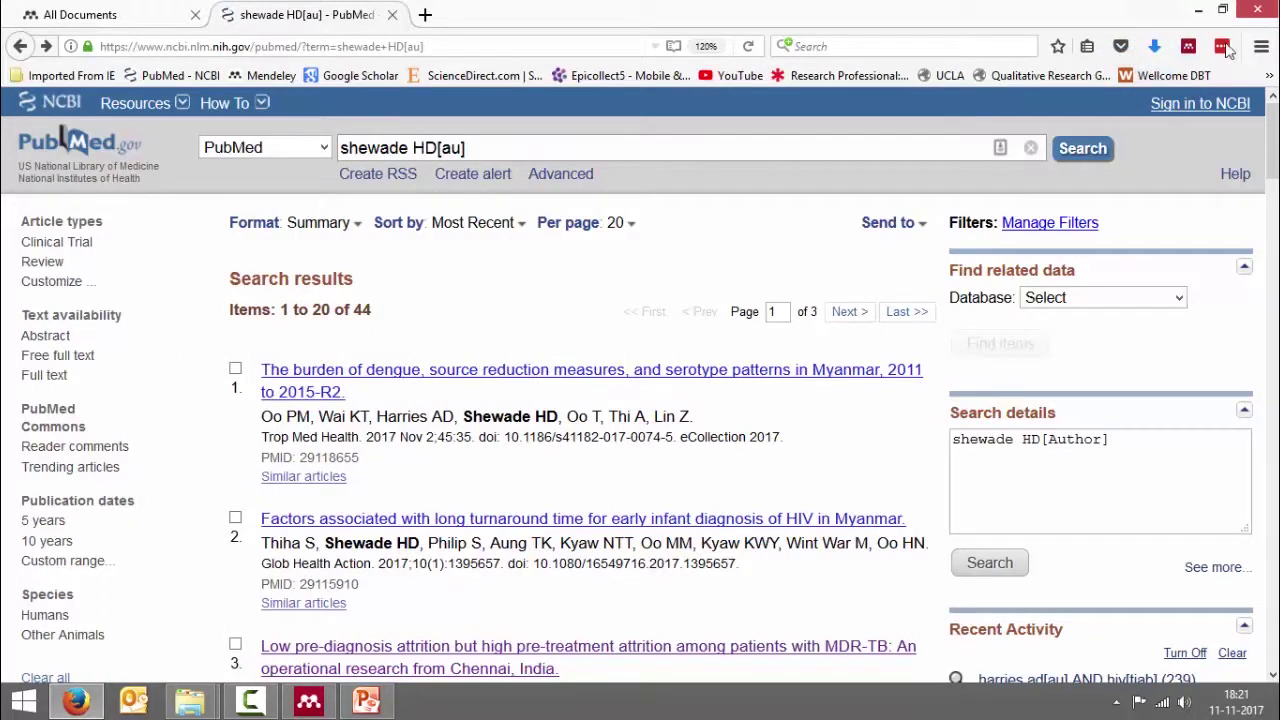
{"action": "left_click", "coordinate": [1155, 48]}
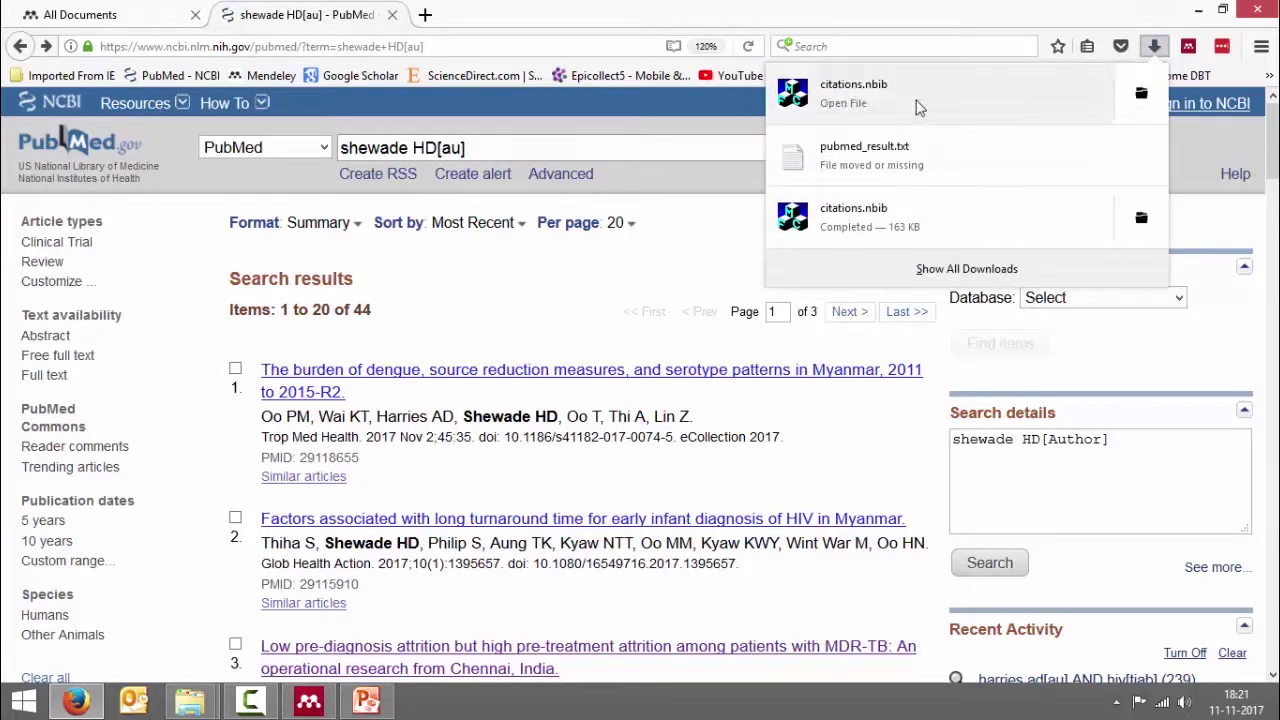
Open citations.nbib from the Downloads folder, then bring Mendeley Desktop forward
{"action": "left_click", "coordinate": [1145, 103]}
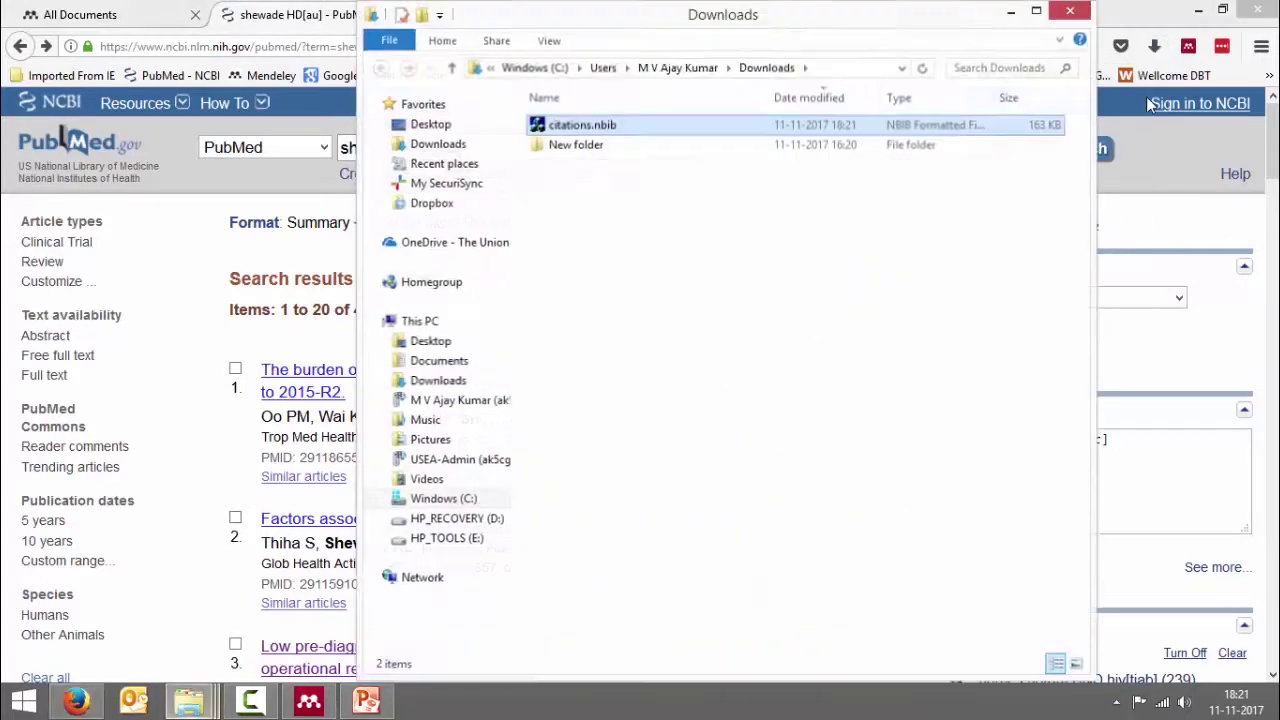
{"action": "double_click", "coordinate": [640, 124]}
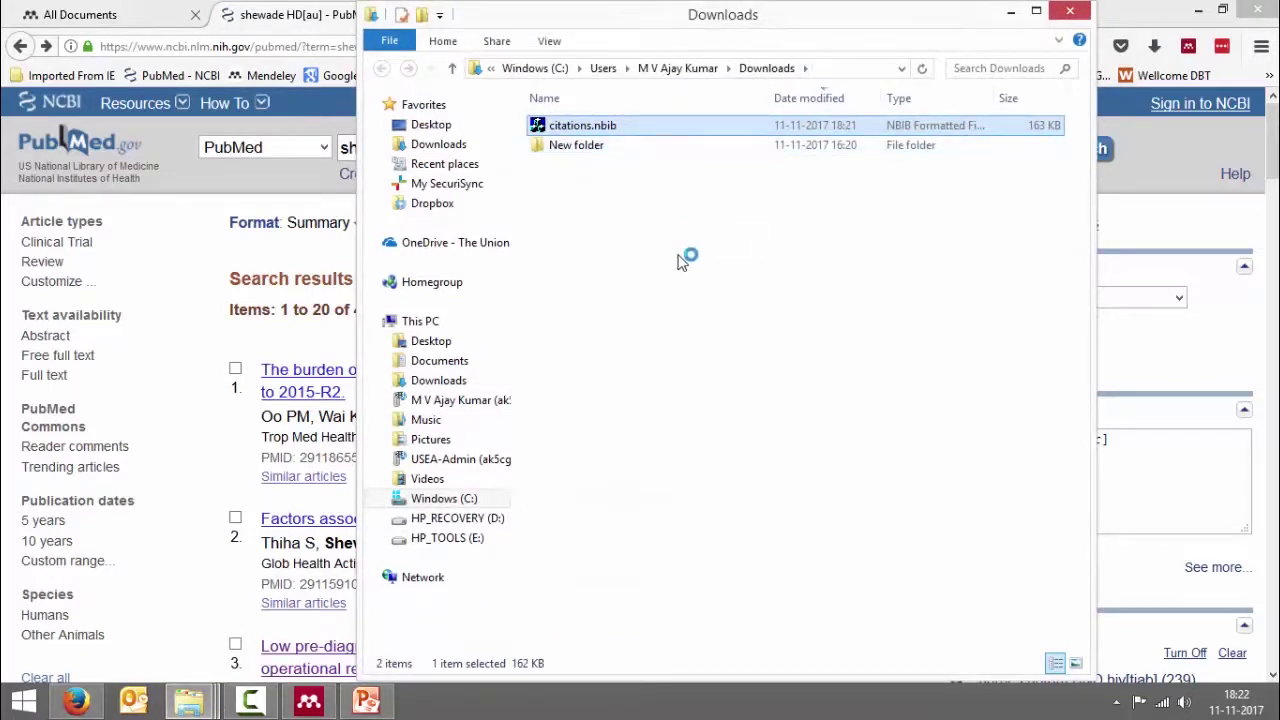
{"action": "left_click", "coordinate": [312, 702]}
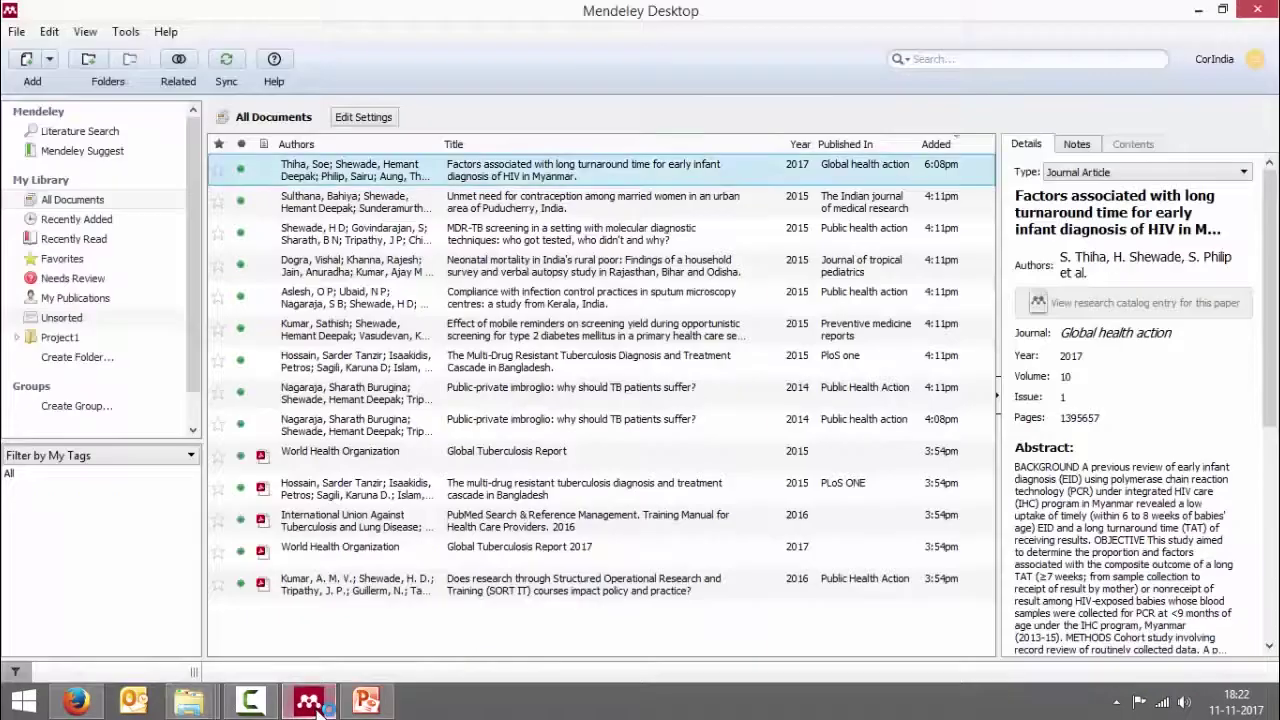
Import citations.nbib from Downloads as a Pubmed Citation File (*.nbib) into the library
{"action": "left_click", "coordinate": [17, 32]}
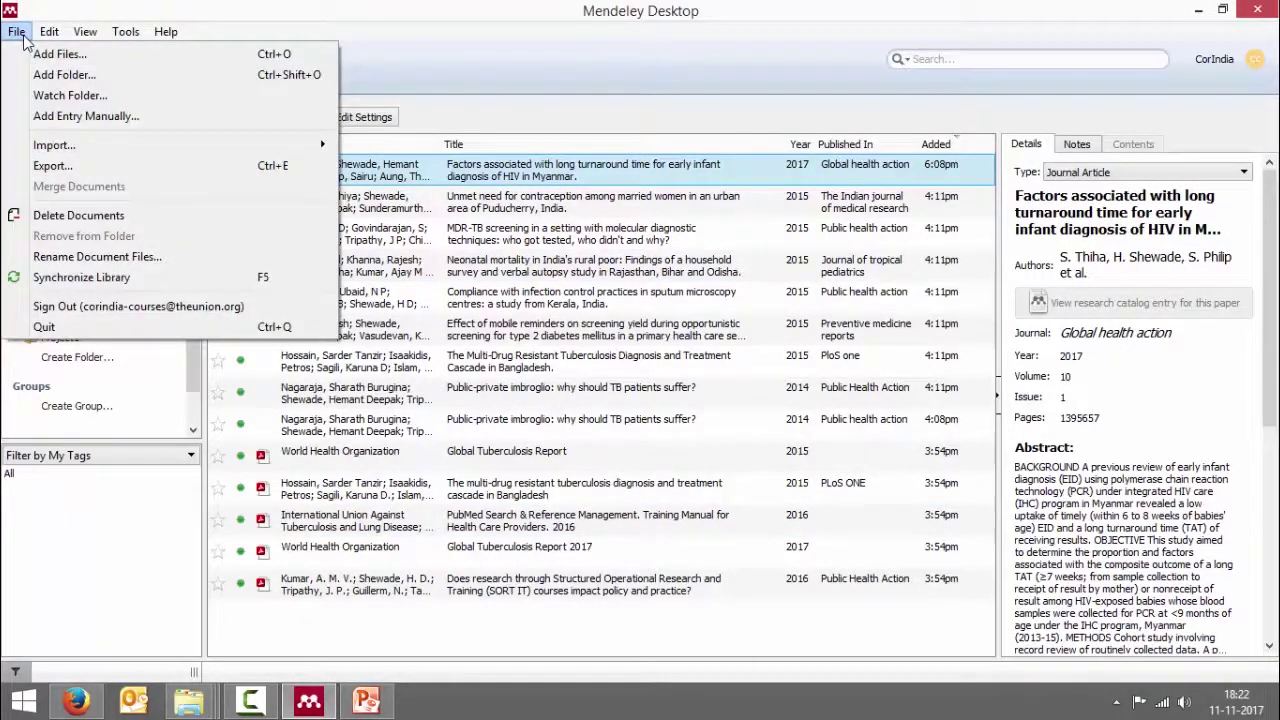
{"action": "mouse_move", "coordinate": [170, 150]}
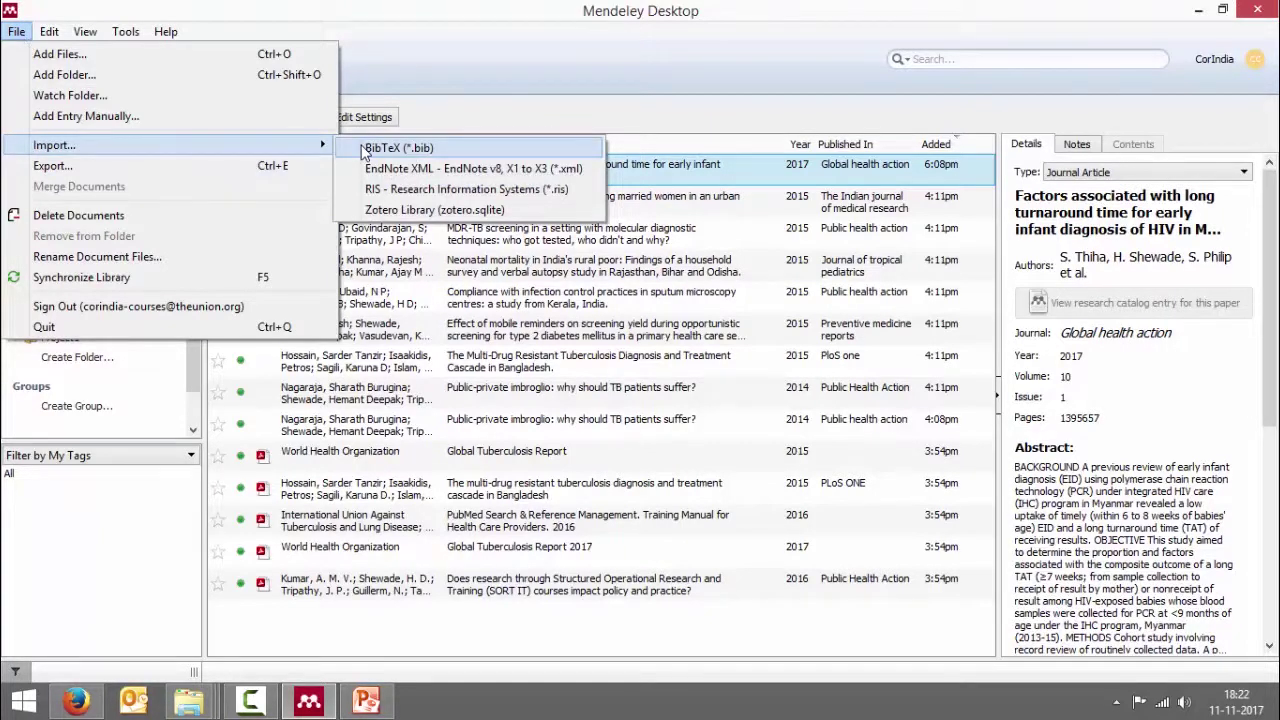
{"action": "left_click", "coordinate": [397, 148]}
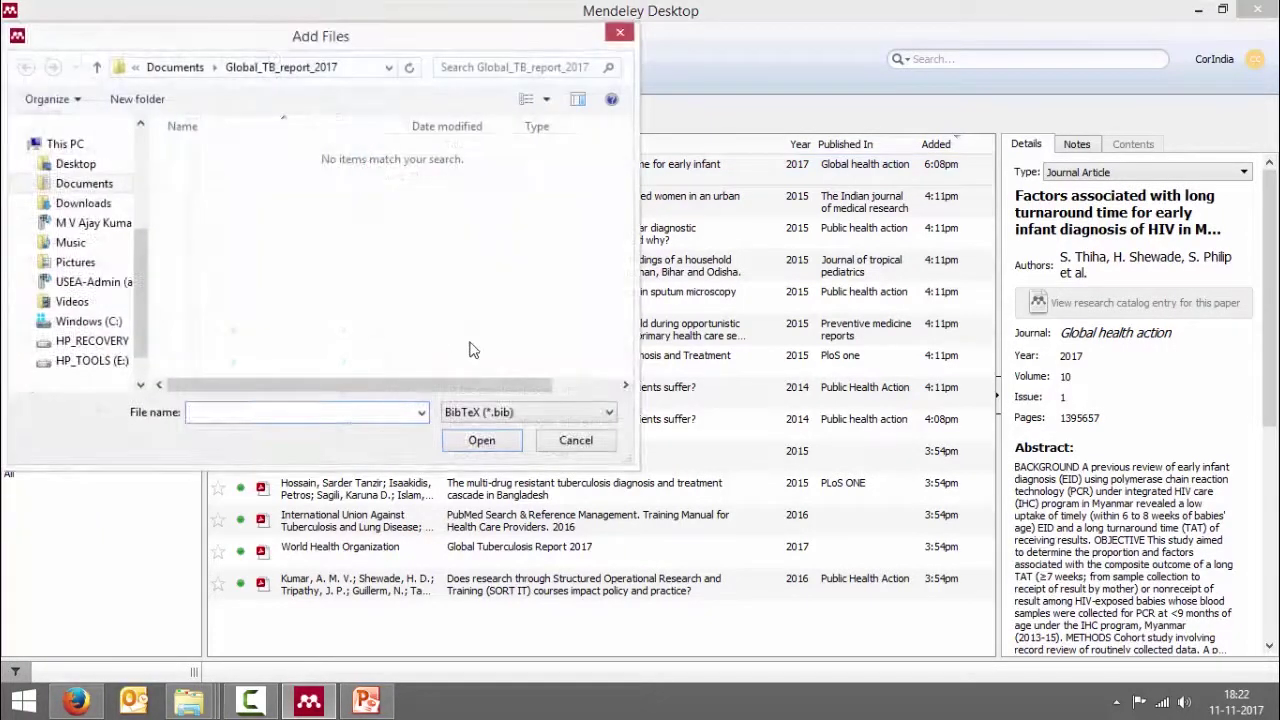
{"action": "left_click", "coordinate": [105, 207]}
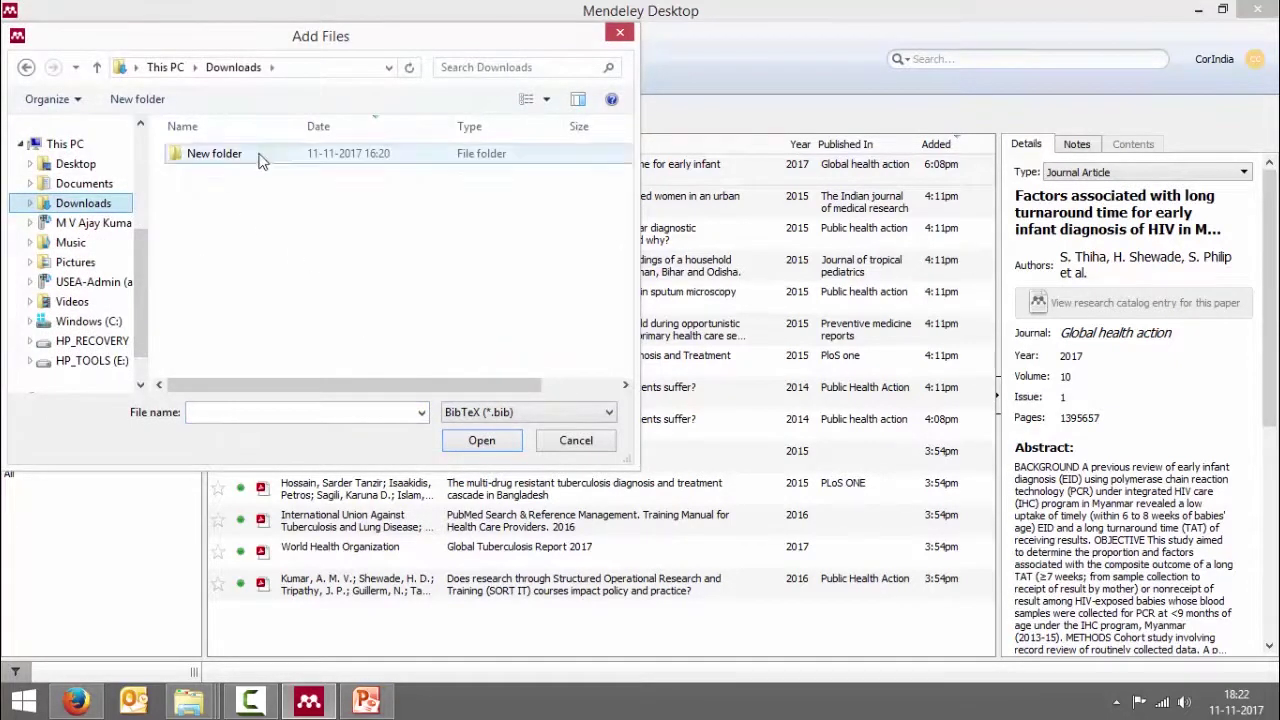
{"action": "left_click", "coordinate": [548, 418]}
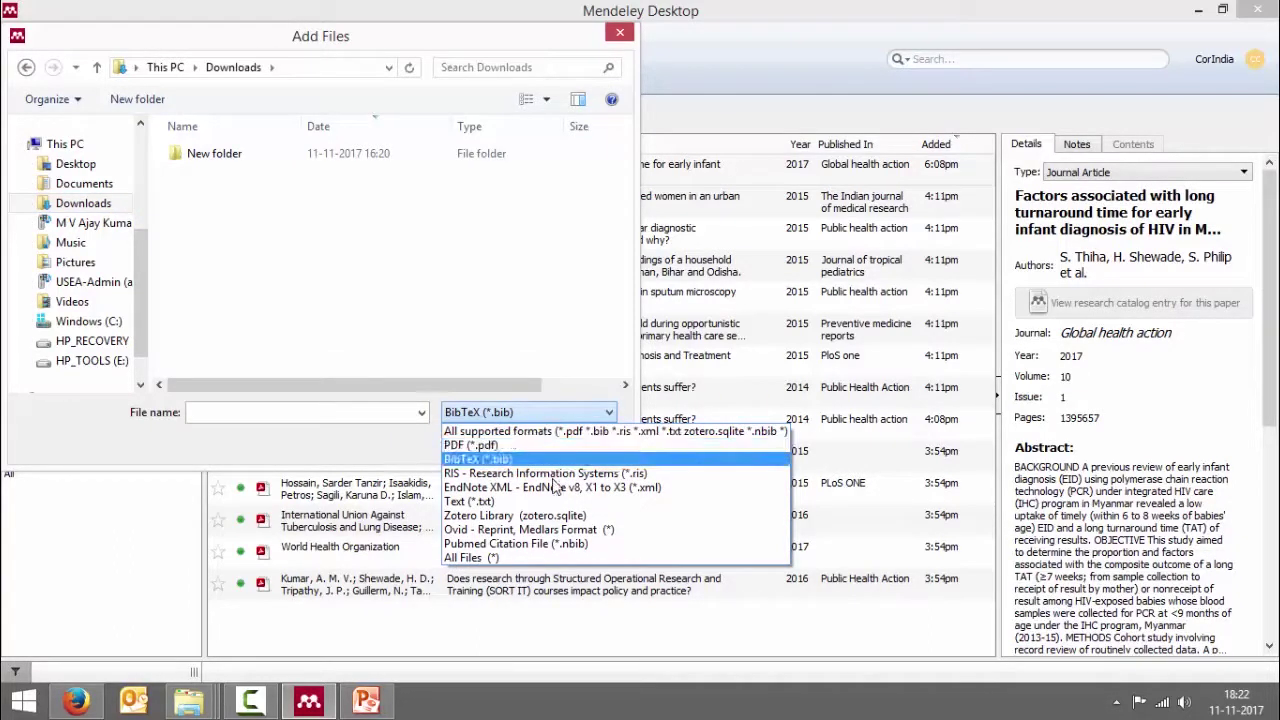
{"action": "left_click", "coordinate": [581, 543]}
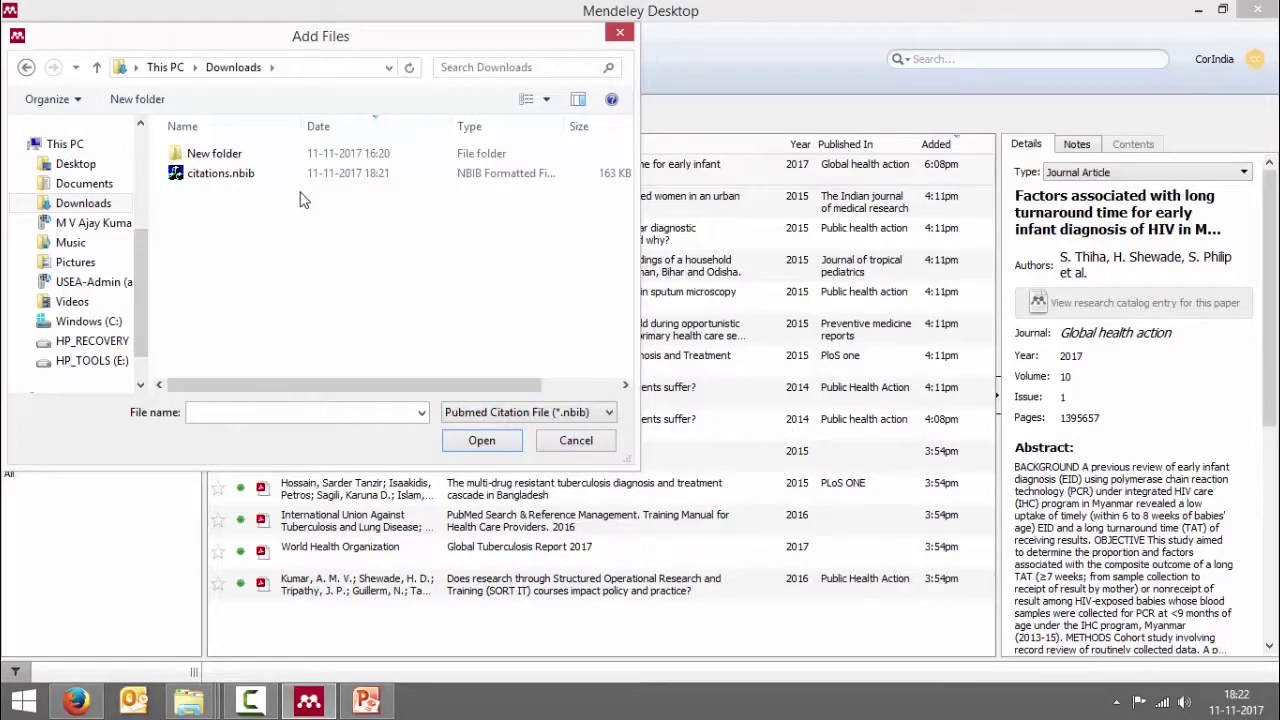
{"action": "left_click", "coordinate": [238, 182]}
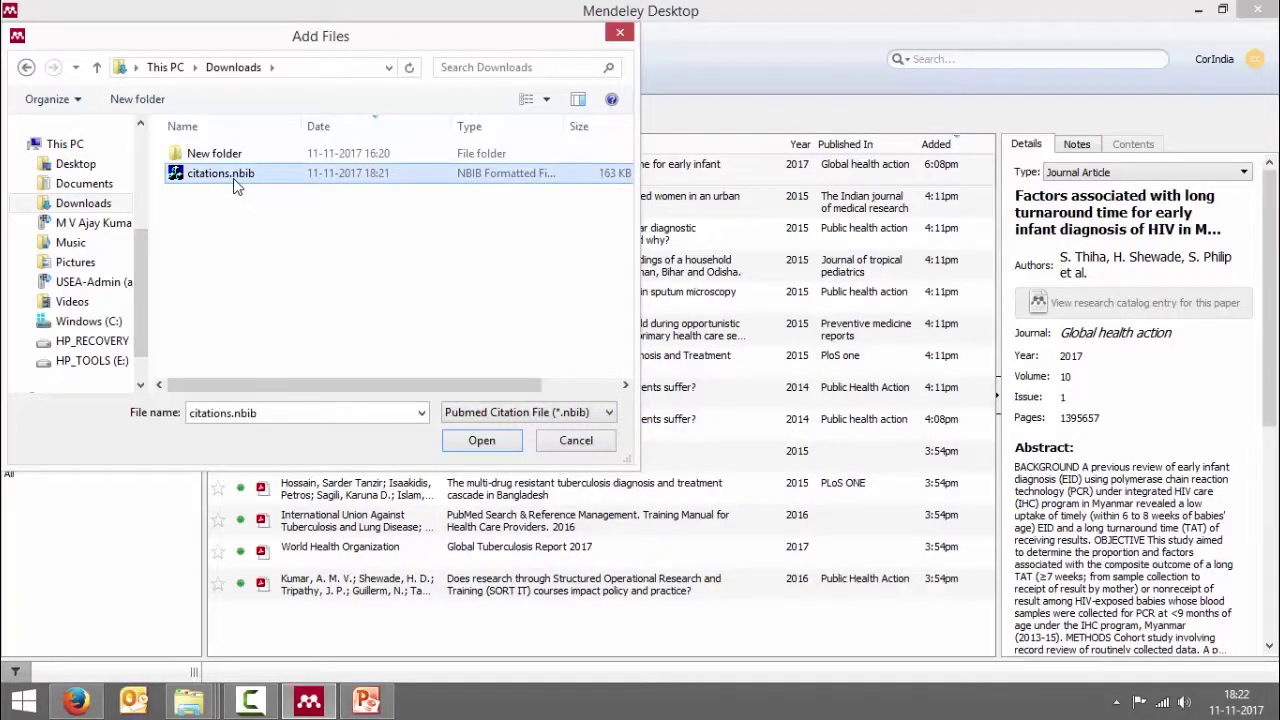
{"action": "left_click", "coordinate": [480, 441]}
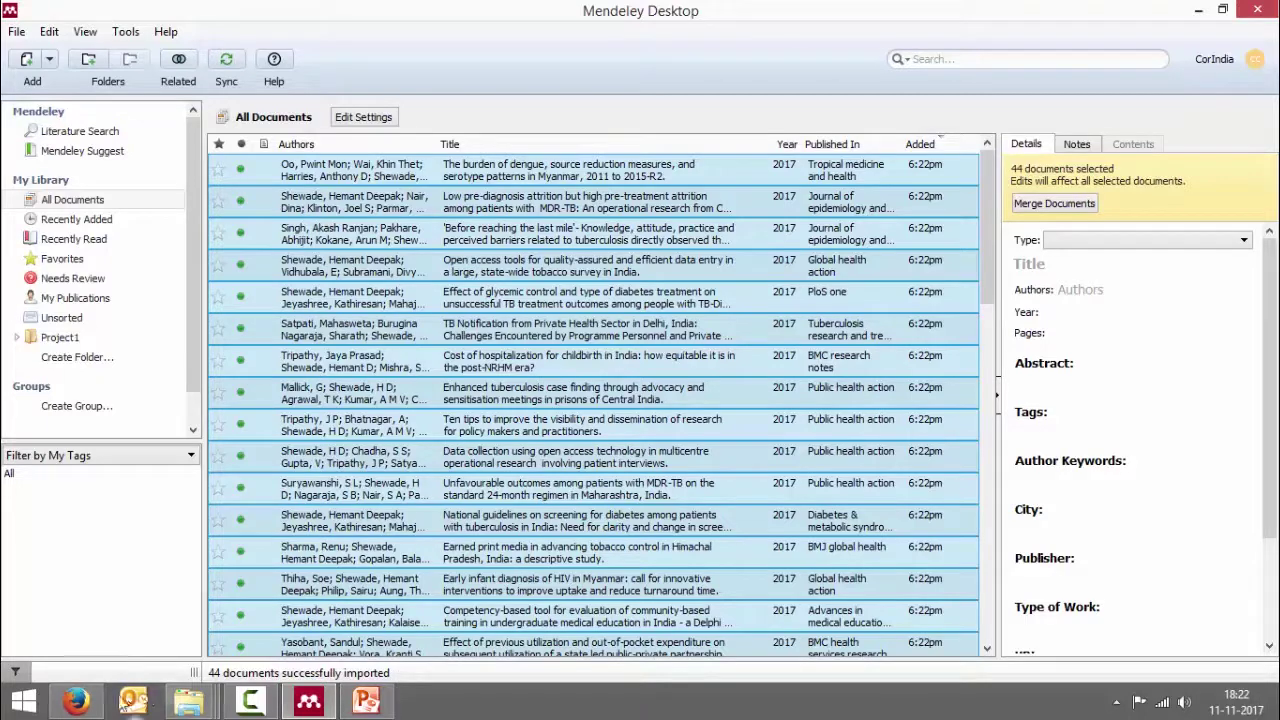
Return to the Firefox window with the shewade HD[au] PubMed results
{"action": "left_click", "coordinate": [76, 700]}
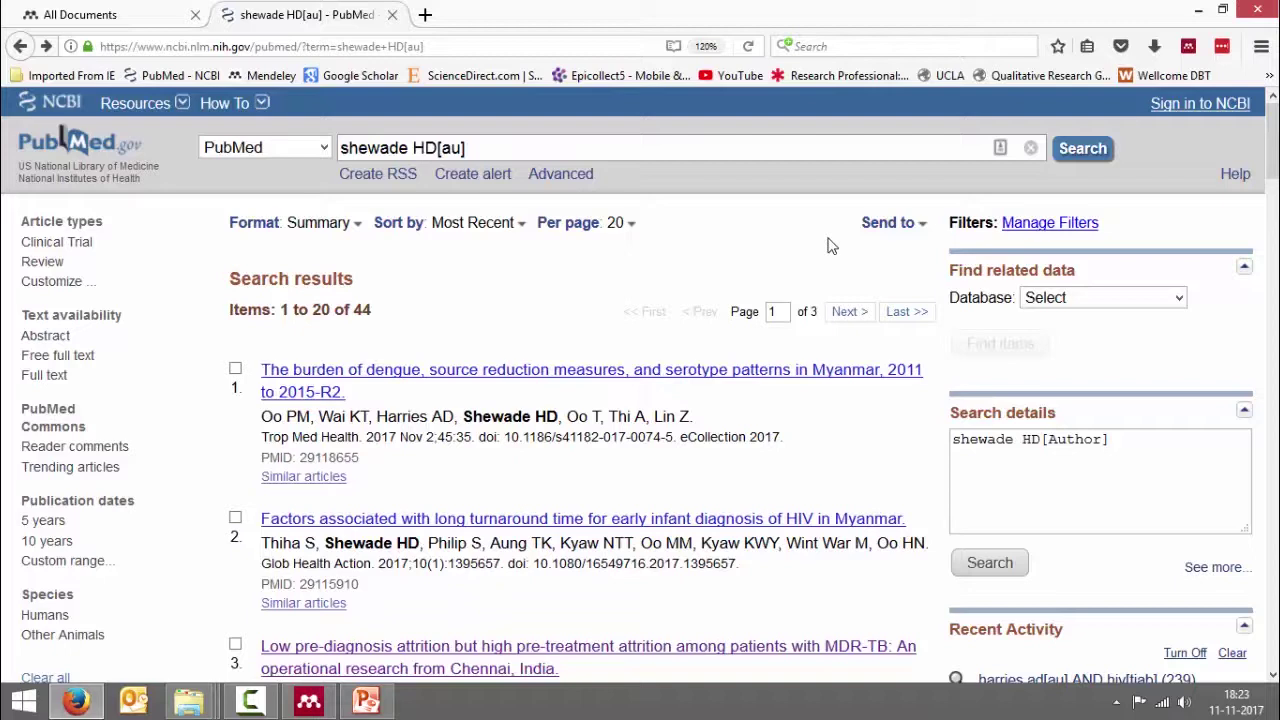
Create a MEDLINE-format file of all 44 shewade HD[au] results
{"action": "left_click", "coordinate": [922, 228]}
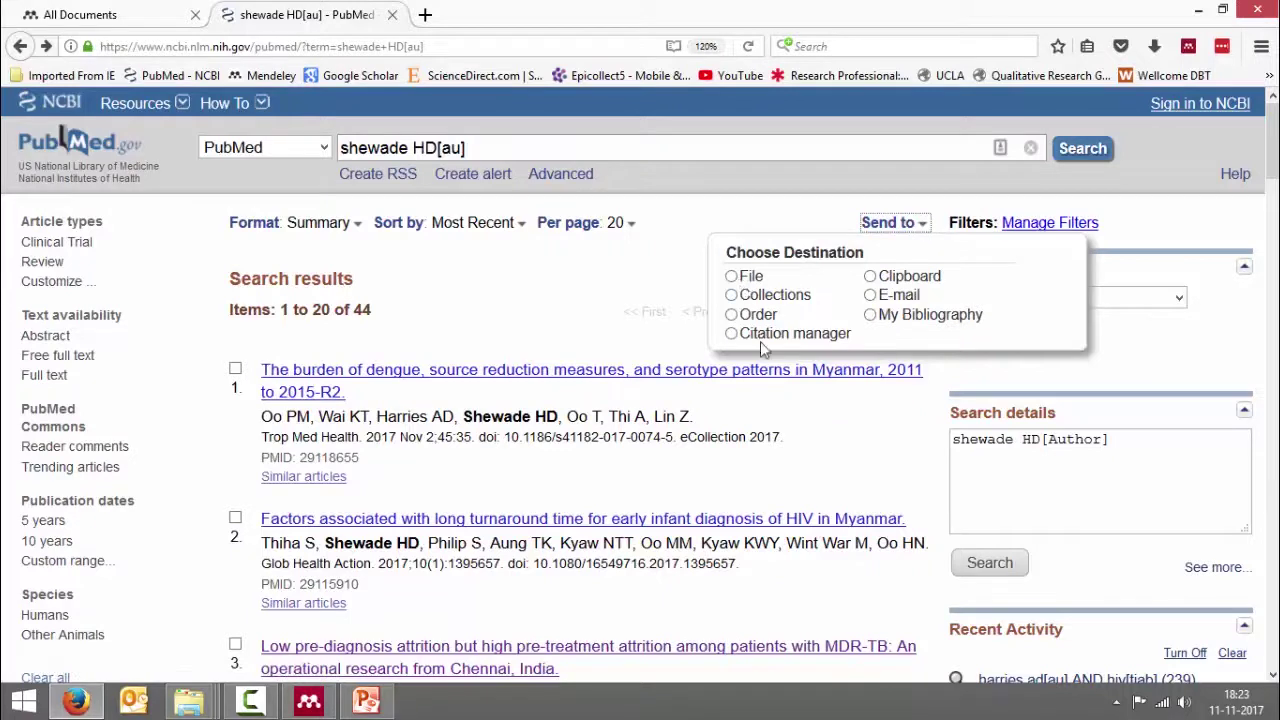
{"action": "left_click", "coordinate": [732, 277]}
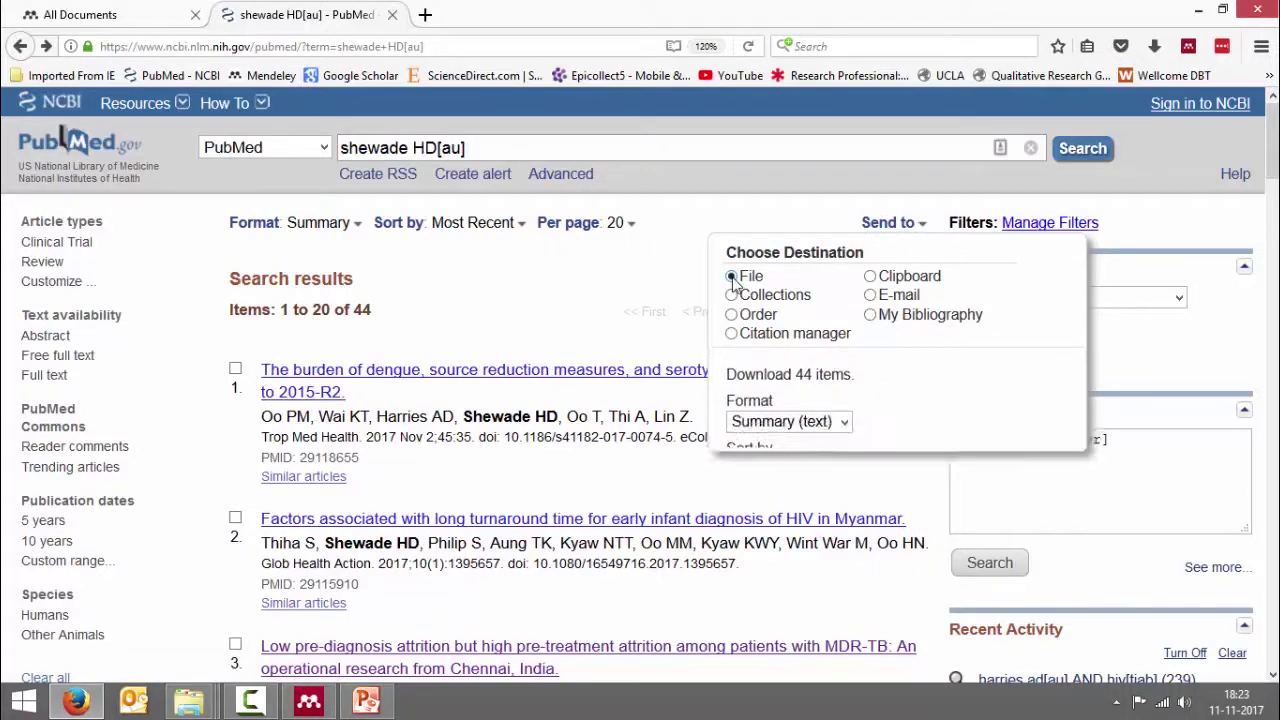
{"action": "left_click", "coordinate": [807, 429]}
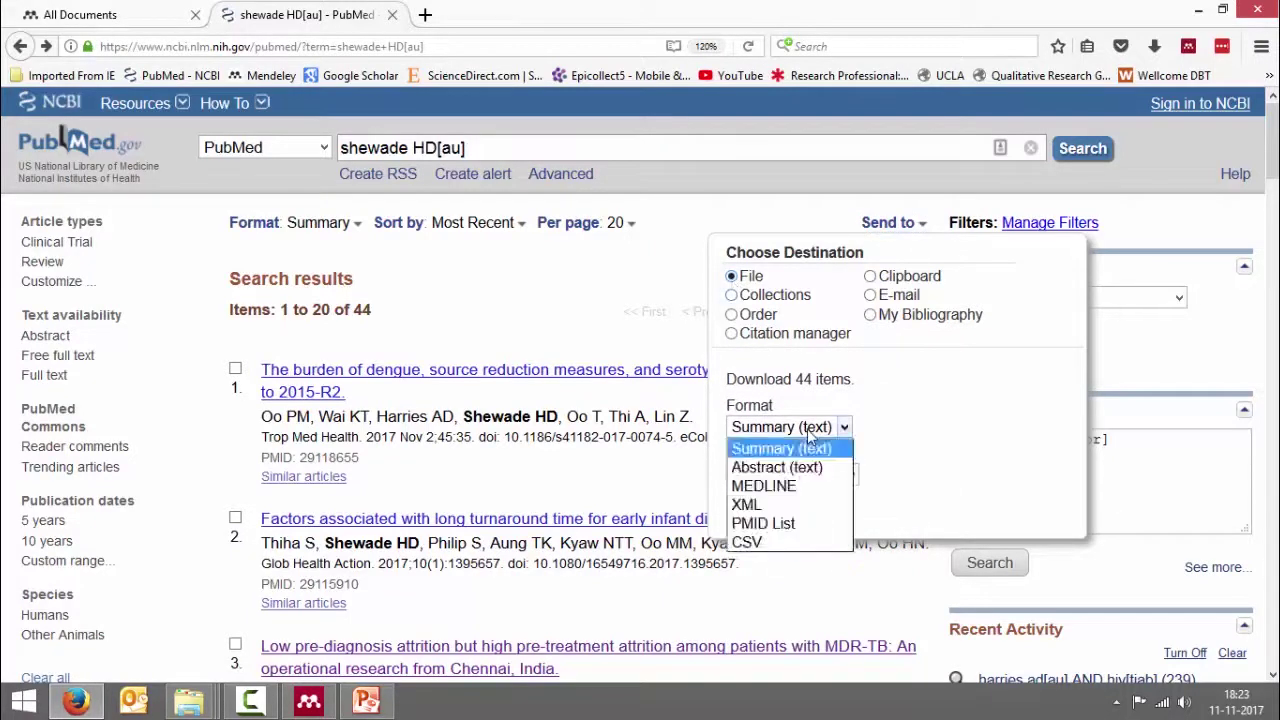
{"action": "left_click", "coordinate": [800, 486]}
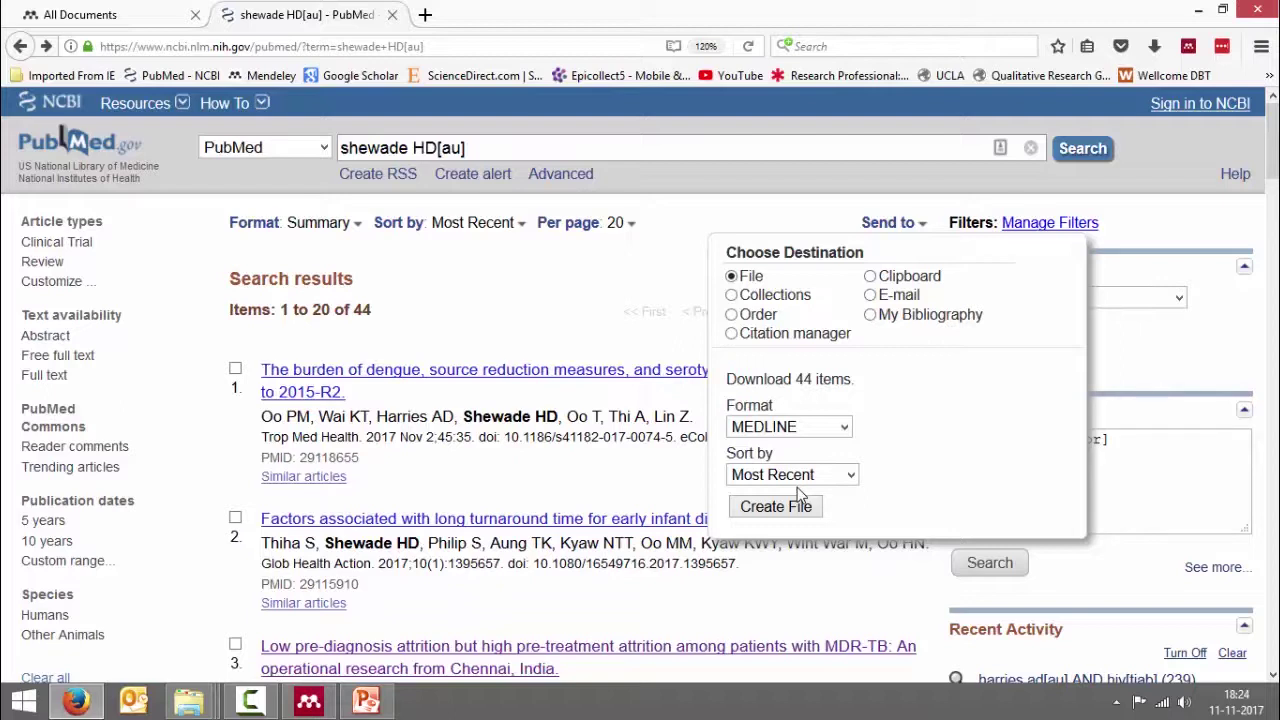
{"action": "left_click", "coordinate": [596, 276]}
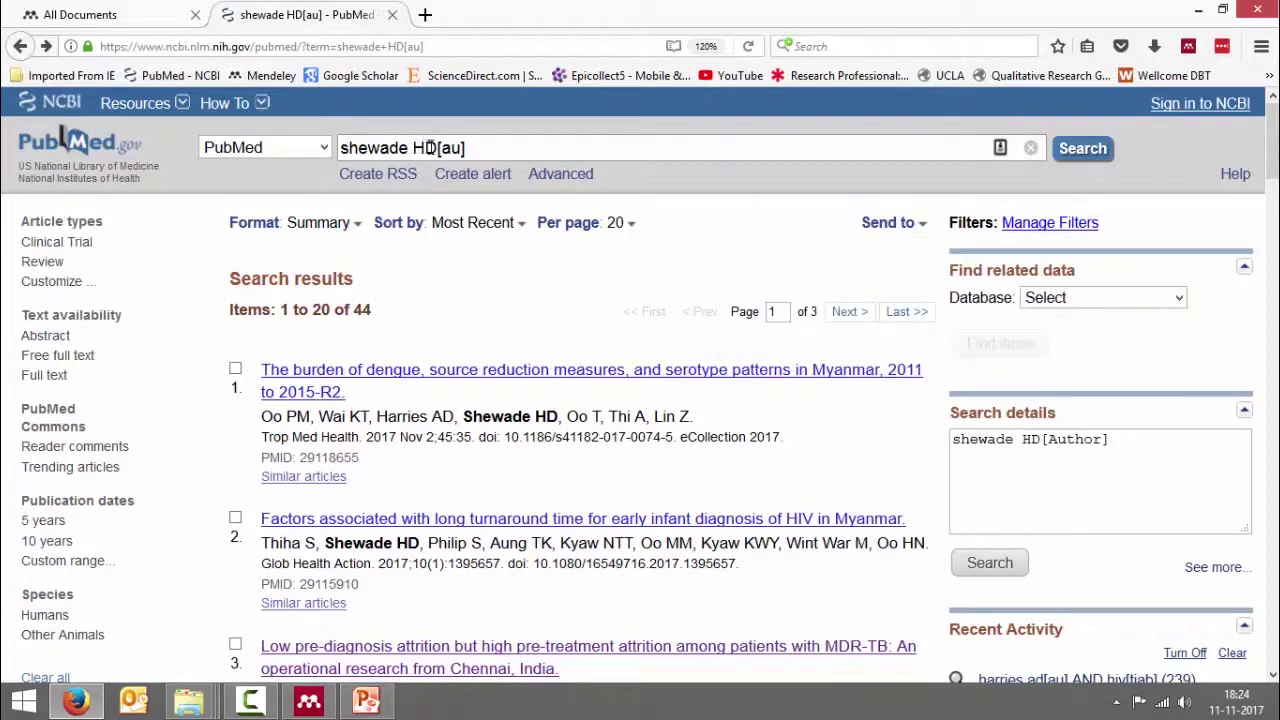
Search PubMed for harries AD[au] AND tuberculosis[tiab], returning 350 results
{"action": "left_click_drag", "start_coordinate": [438, 147], "coordinate": [337, 149]}
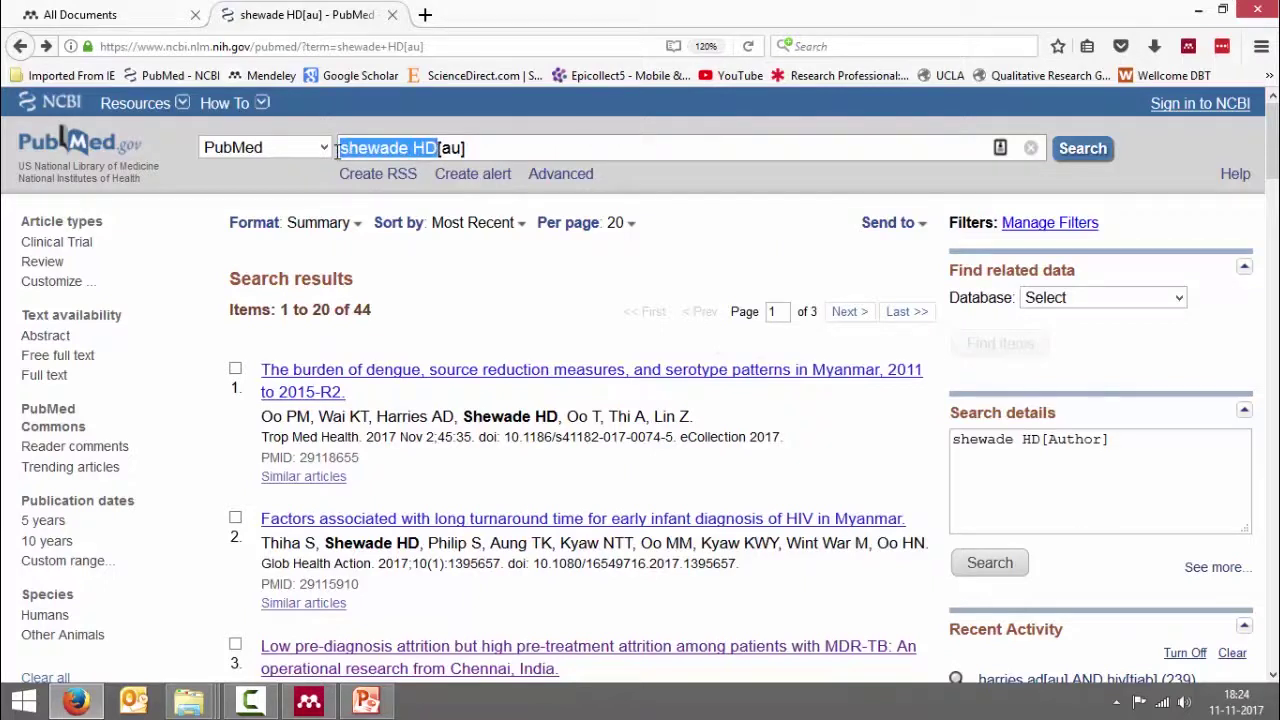
{"action": "type", "text": "Tha"}
{"action": "type", "text": "rries "}
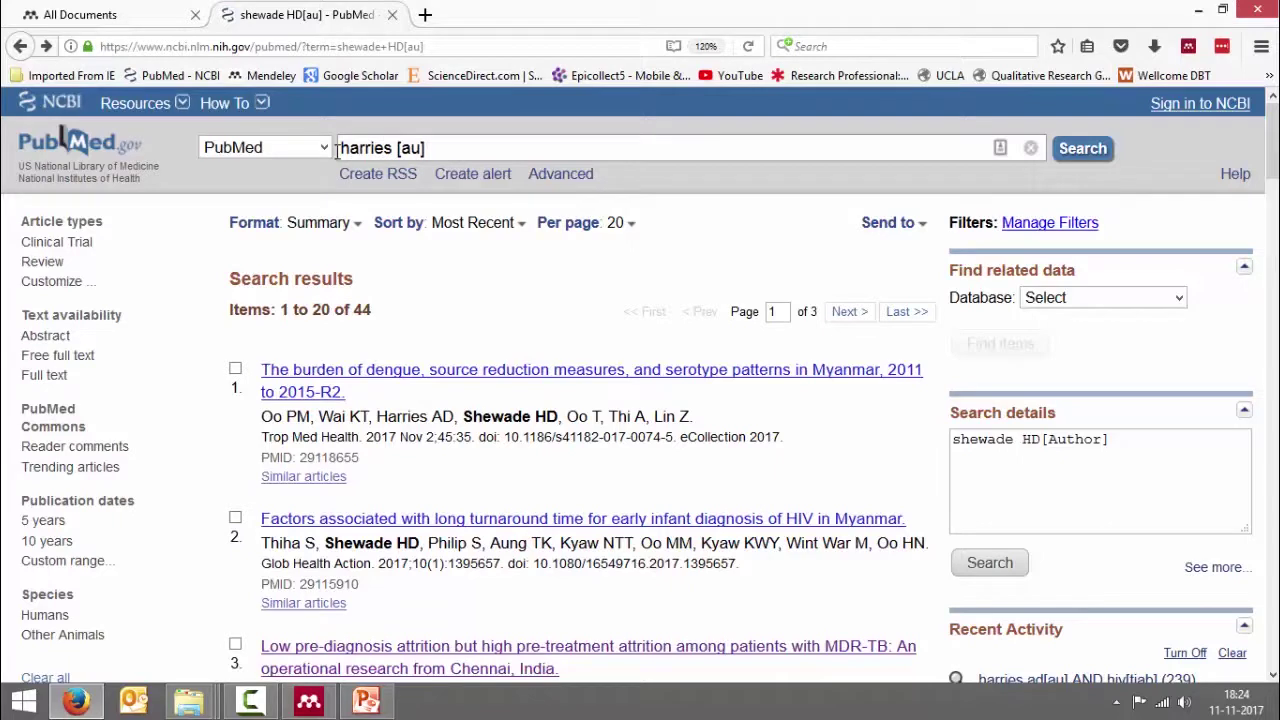
{"action": "type", "text": "AD"}
{"action": "left_click", "coordinate": [481, 146]}
{"action": "type", "text": "AND tu"}
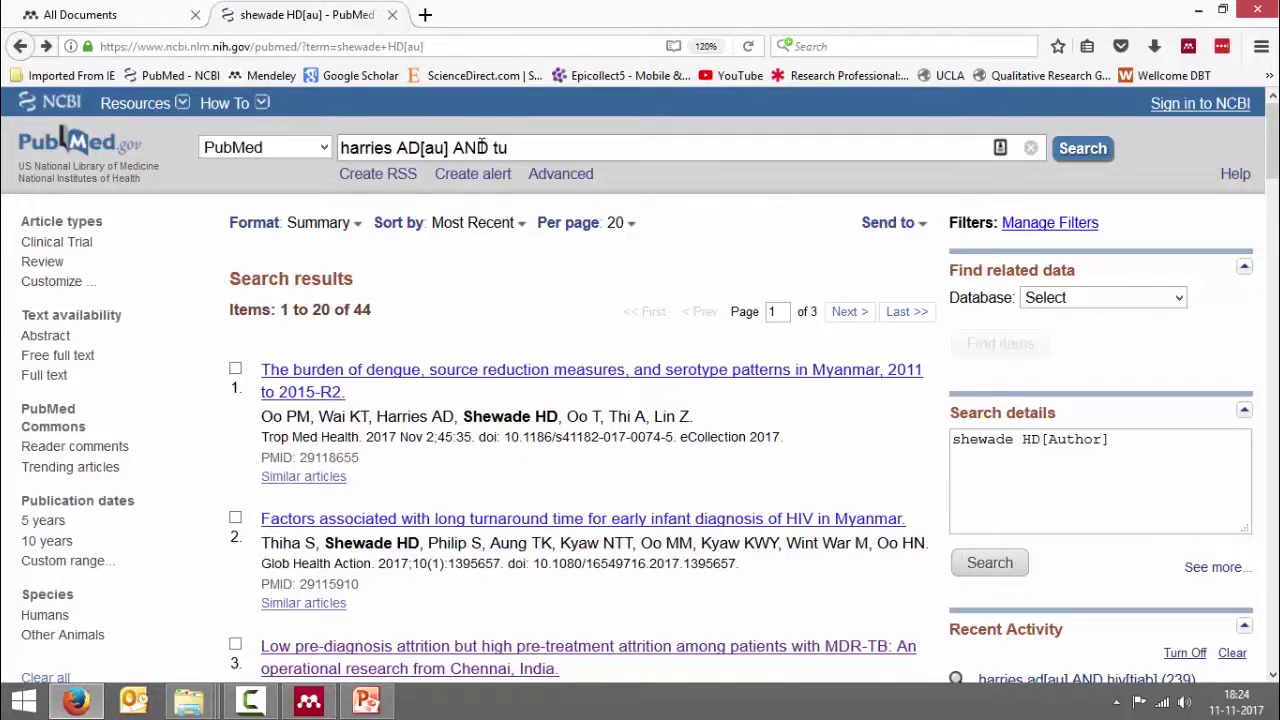
{"action": "type", "text": "berculosis[tiab]"}
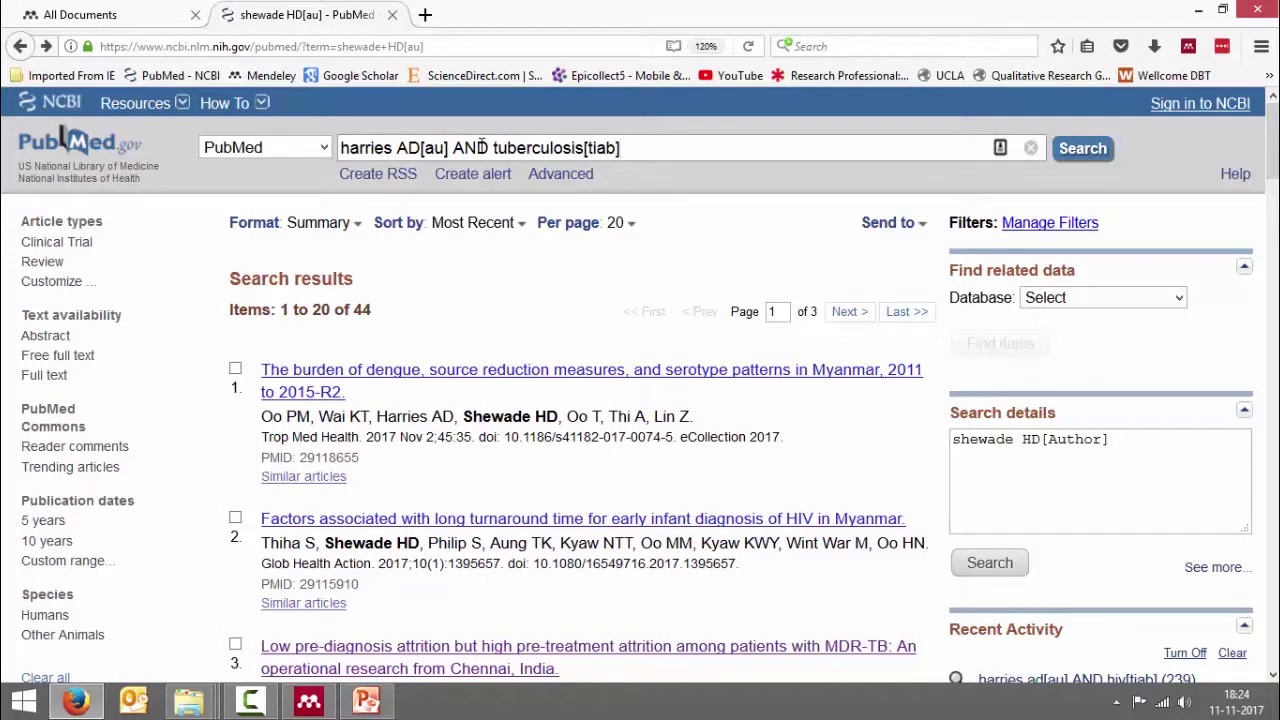
{"action": "left_click", "coordinate": [1068, 149]}
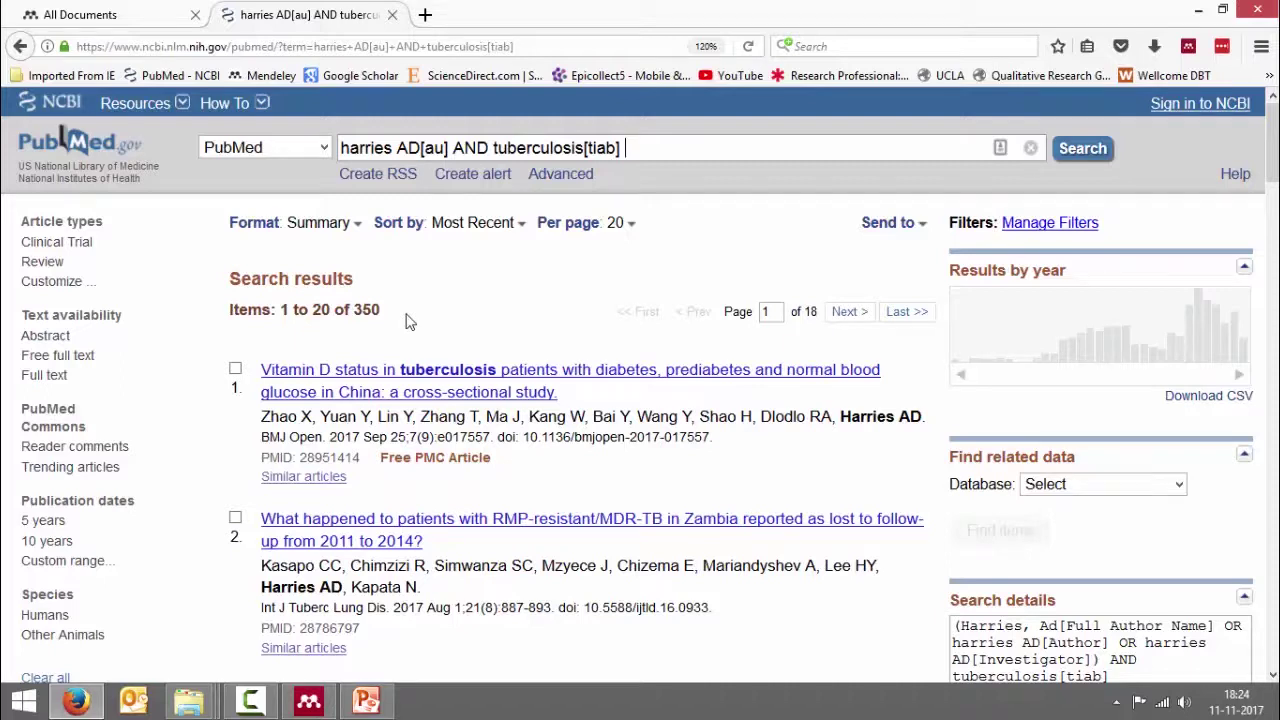
Export all 350 results in MEDLINE format and save pubmed_result.txt
{"action": "left_click", "coordinate": [922, 229]}
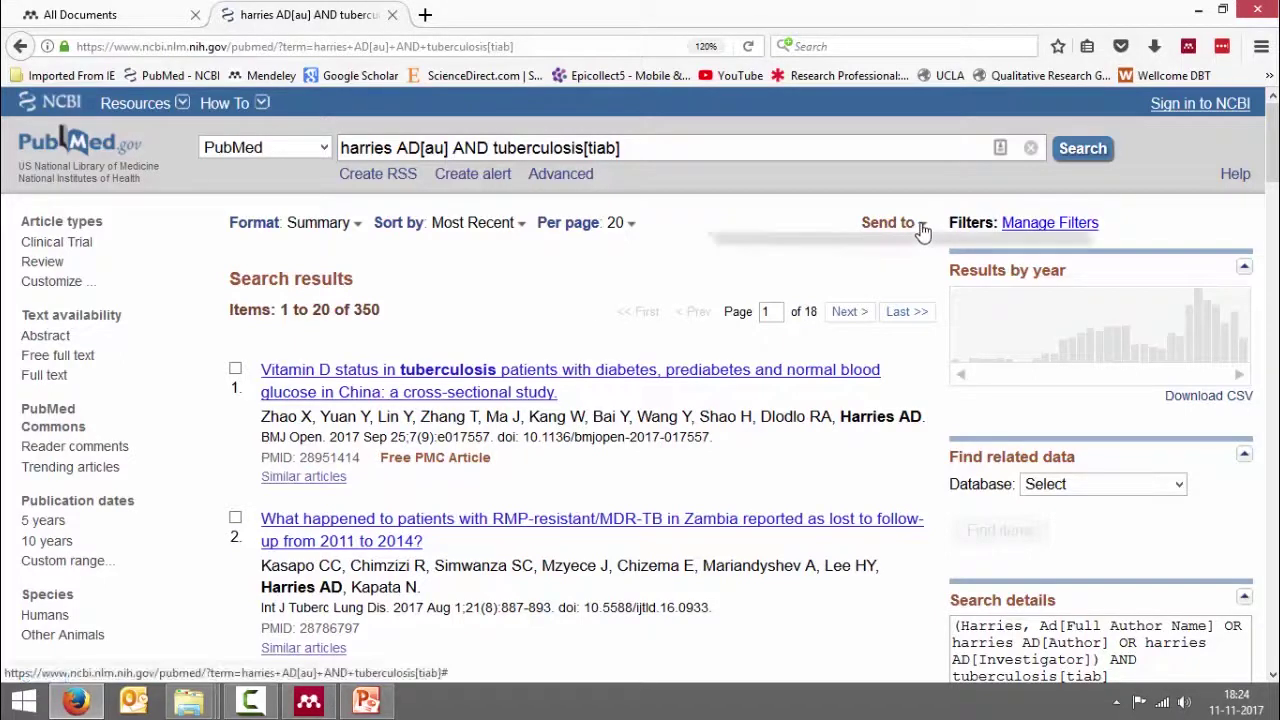
{"action": "left_click", "coordinate": [745, 281]}
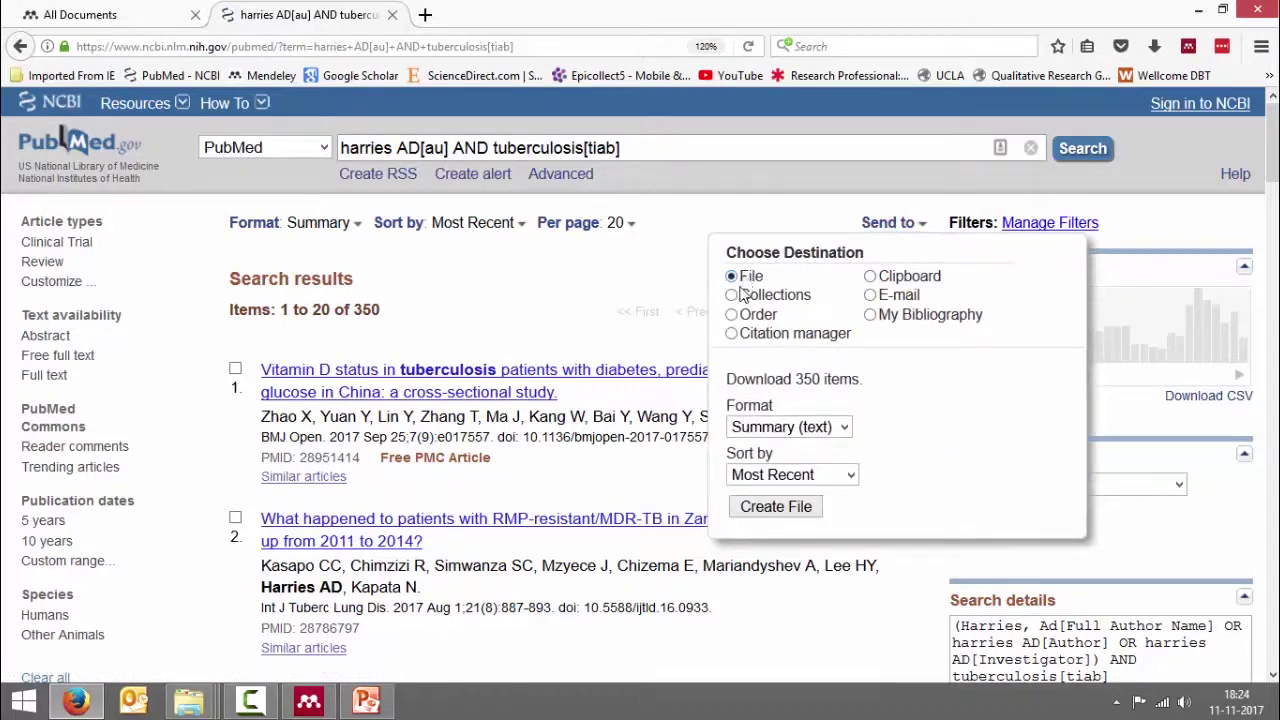
{"action": "left_click", "coordinate": [775, 430]}
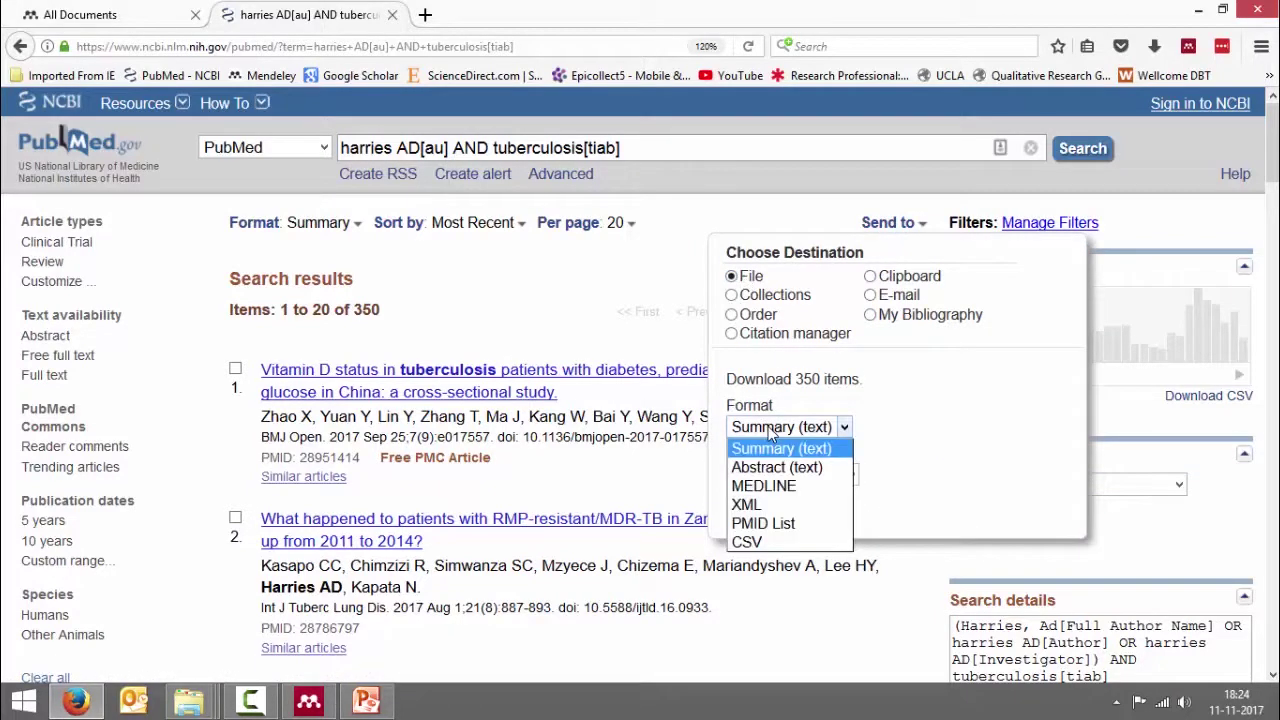
{"action": "left_click", "coordinate": [768, 486]}
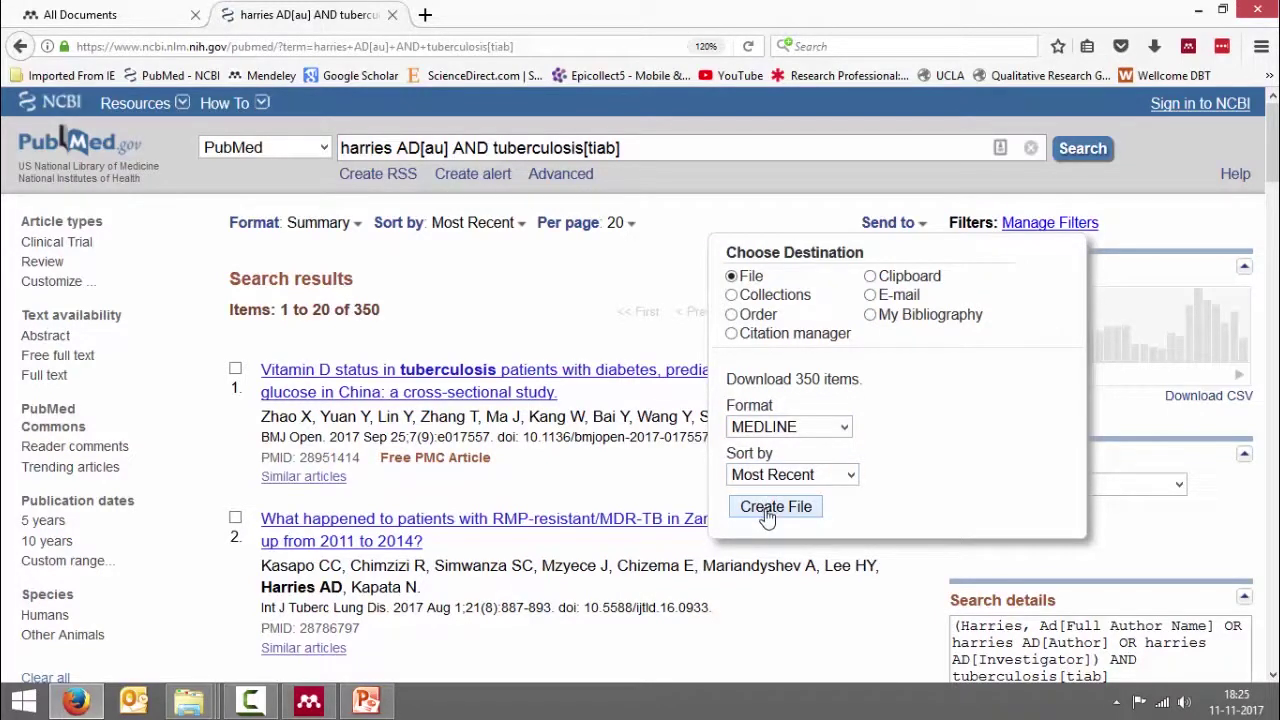
{"action": "left_click", "coordinate": [776, 507]}
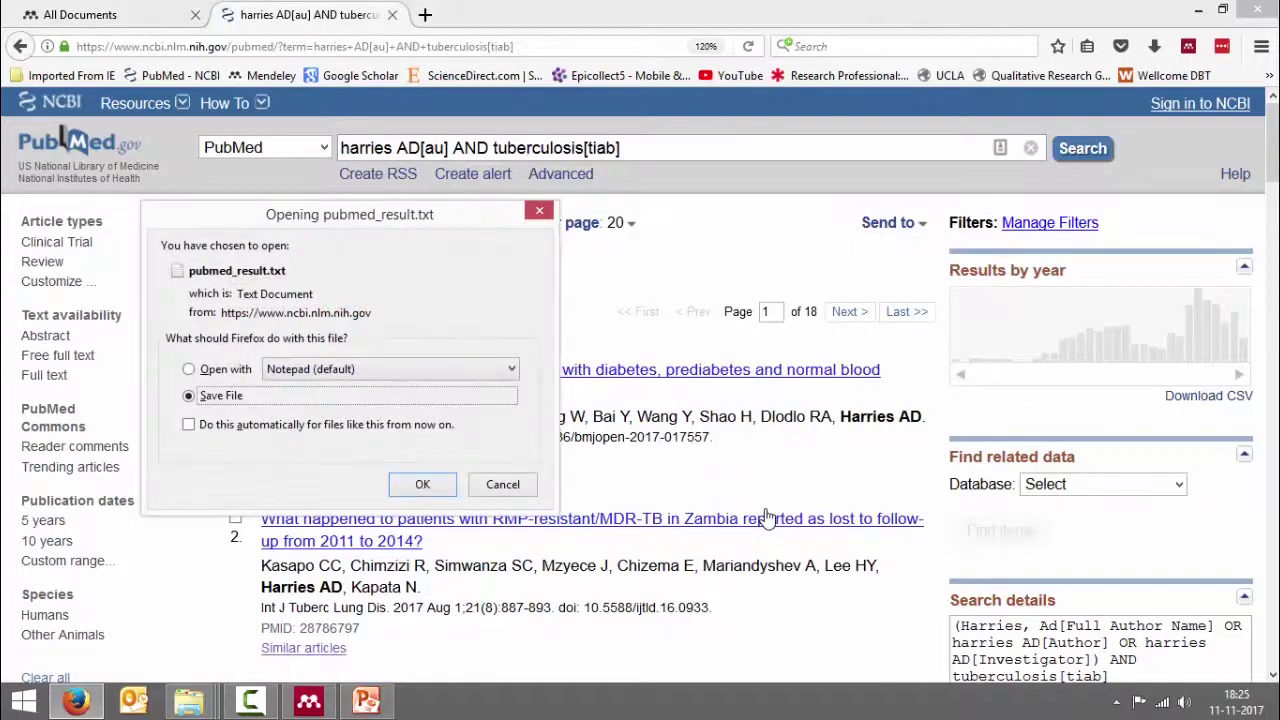
{"action": "left_click", "coordinate": [422, 485]}
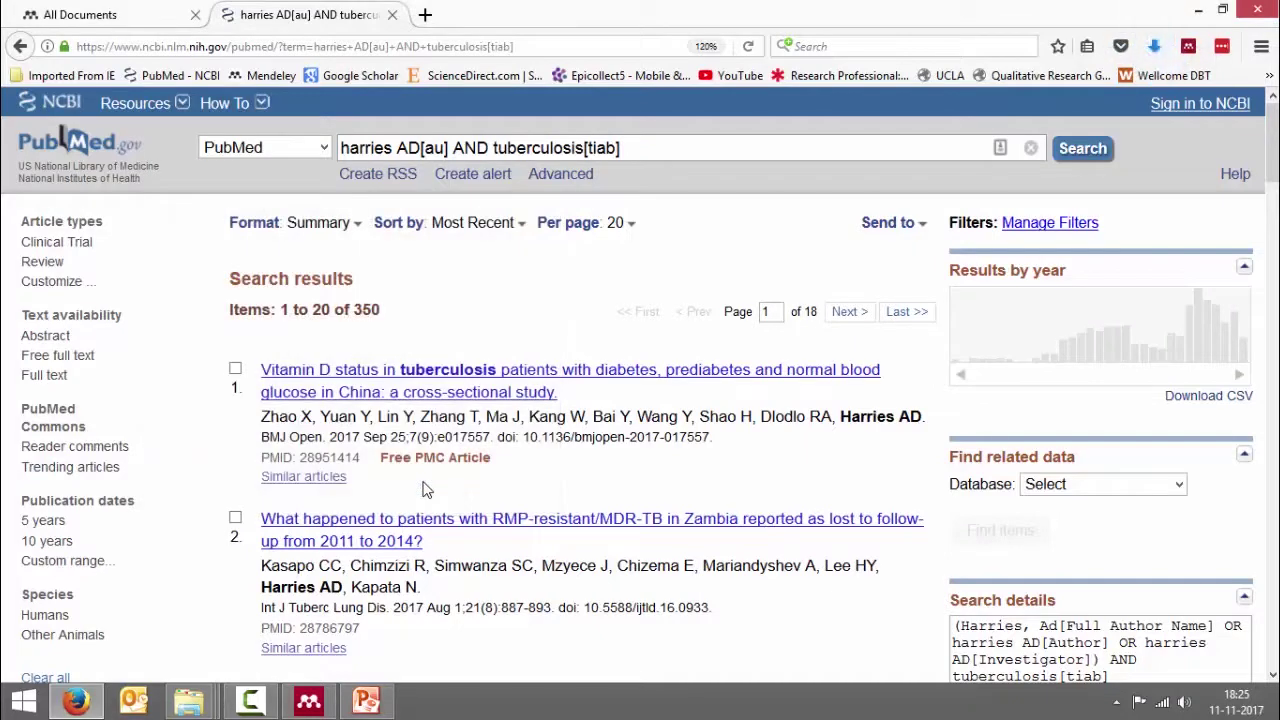
Check pubmed_result.txt's MEDLINE records in Notepad, close it, and return to Mendeley
{"action": "mouse_move", "coordinate": [188, 700]}
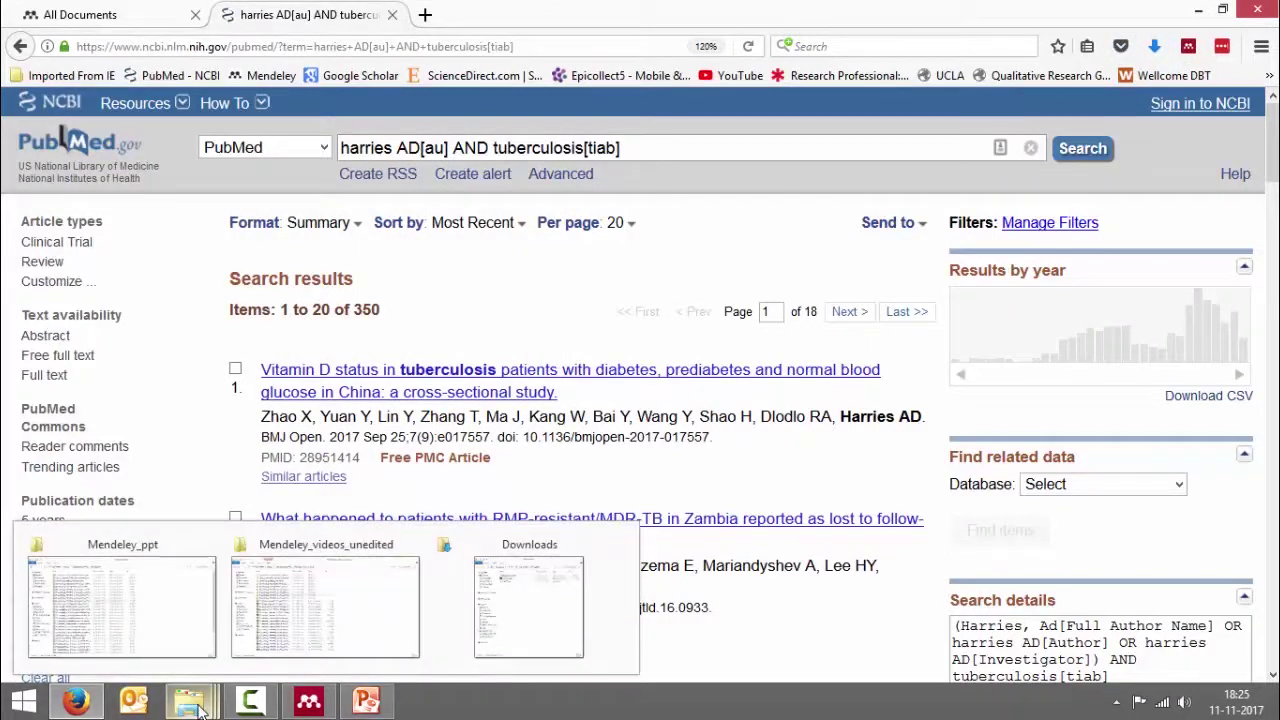
{"action": "left_click", "coordinate": [550, 598]}
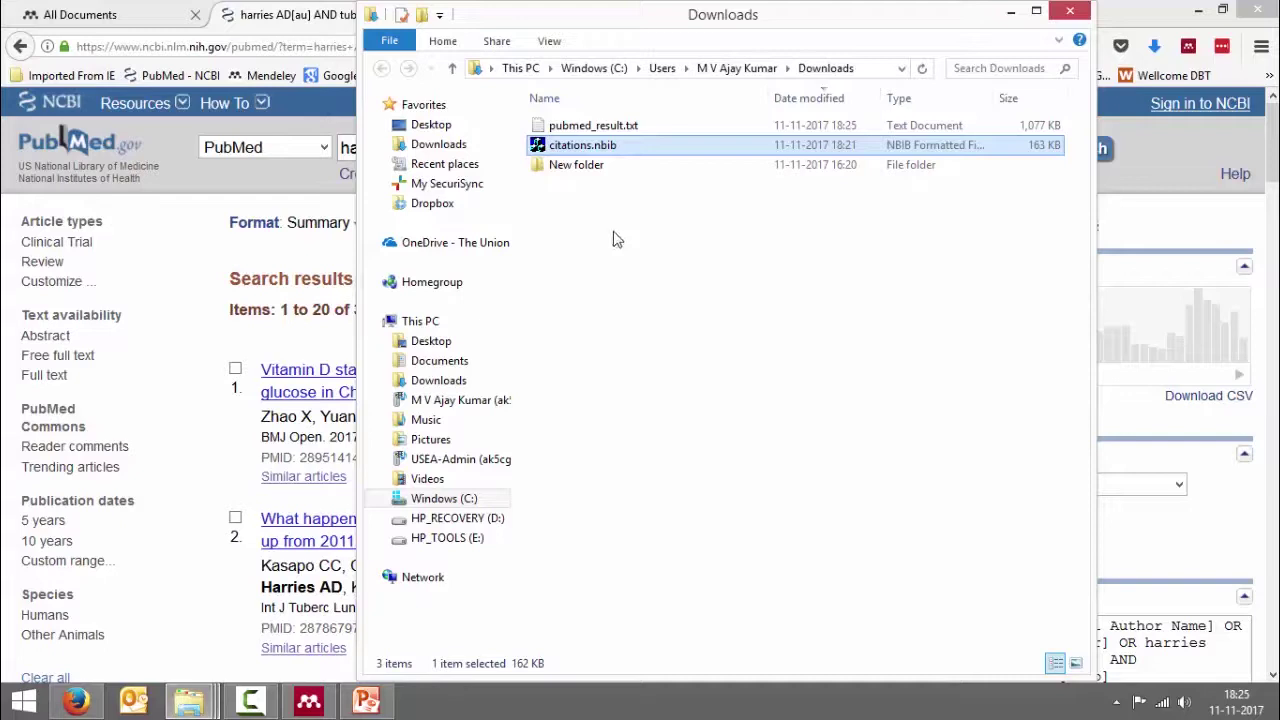
{"action": "left_click", "coordinate": [640, 129]}
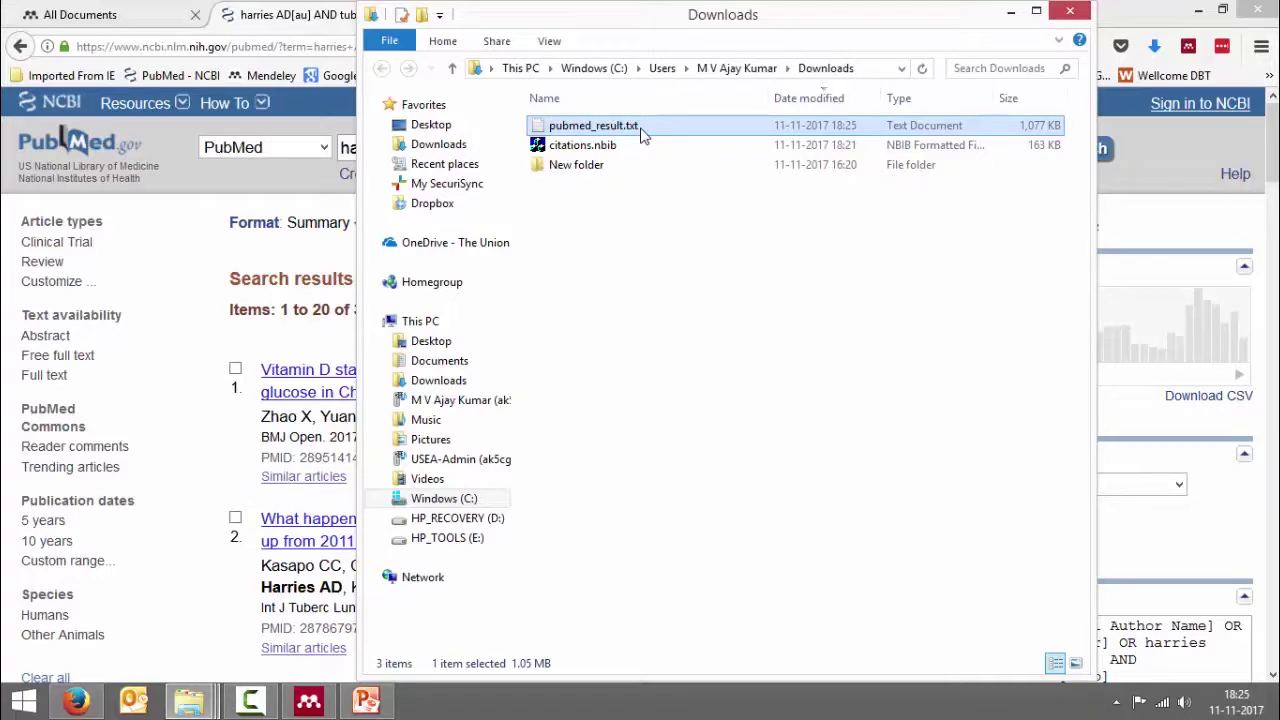
{"action": "double_click", "coordinate": [642, 135]}
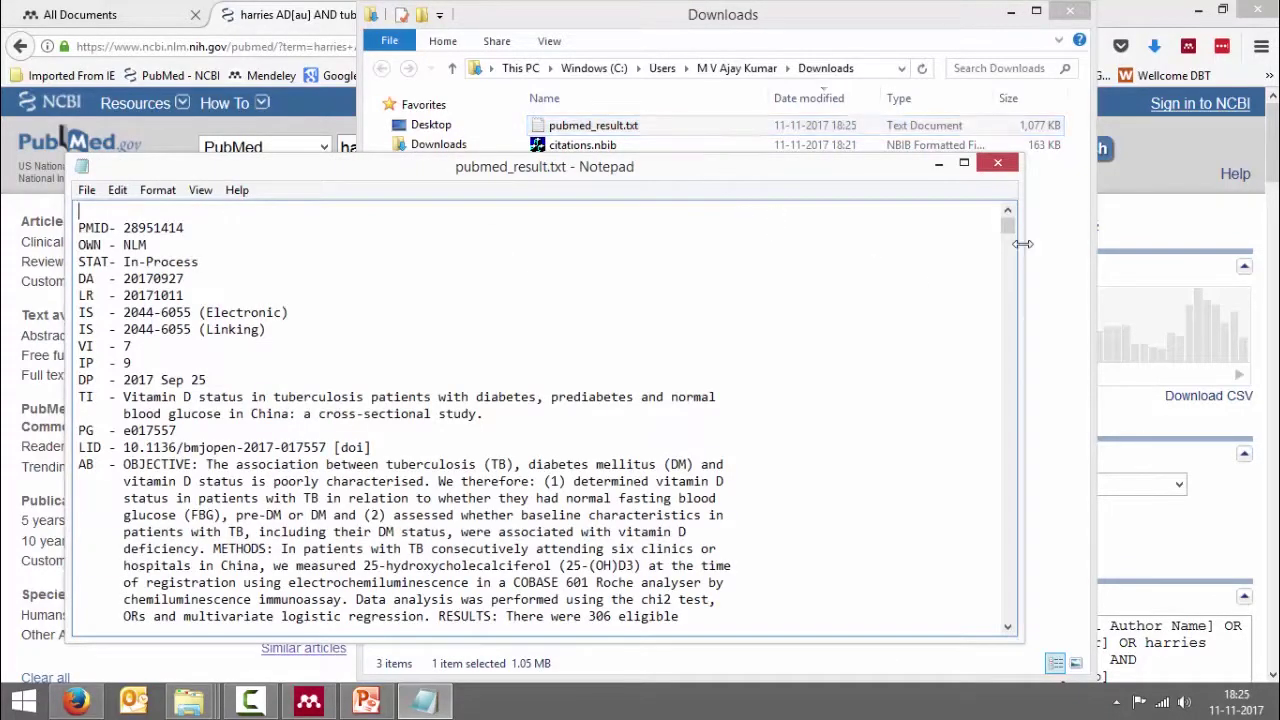
{"action": "left_click_drag", "start_coordinate": [1007, 232], "coordinate": [1007, 616]}
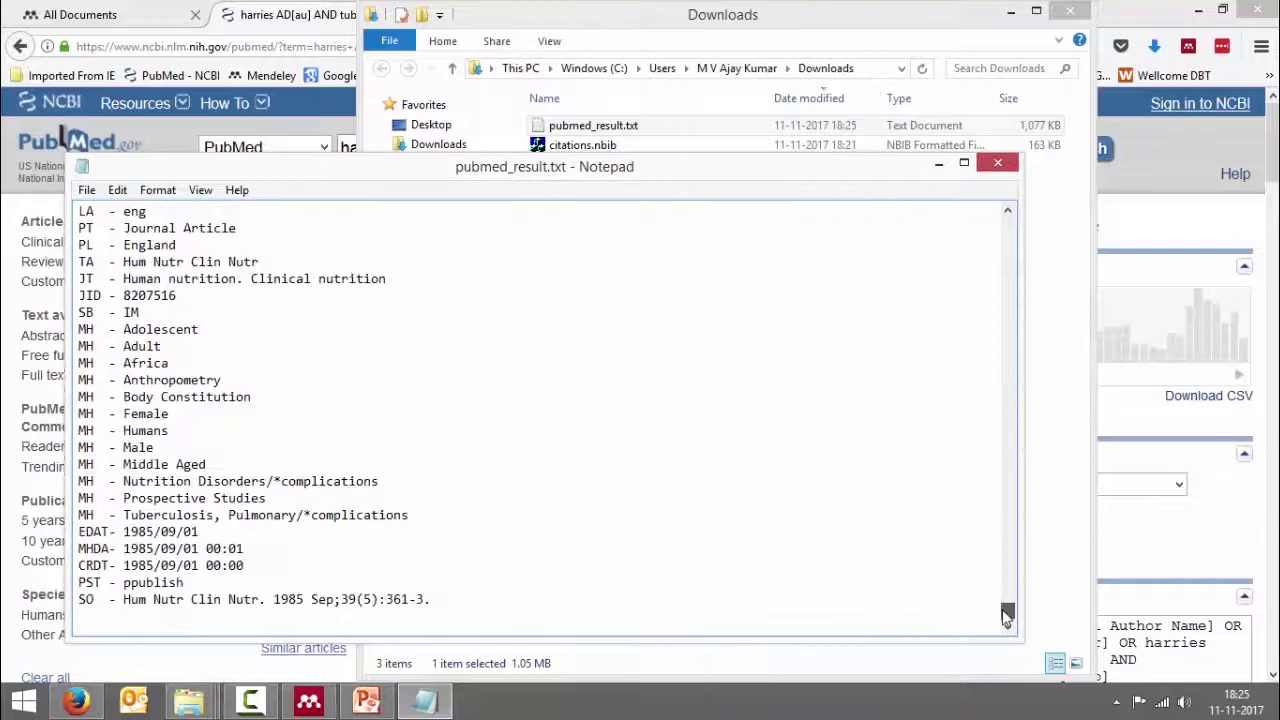
{"action": "left_click", "coordinate": [997, 163]}
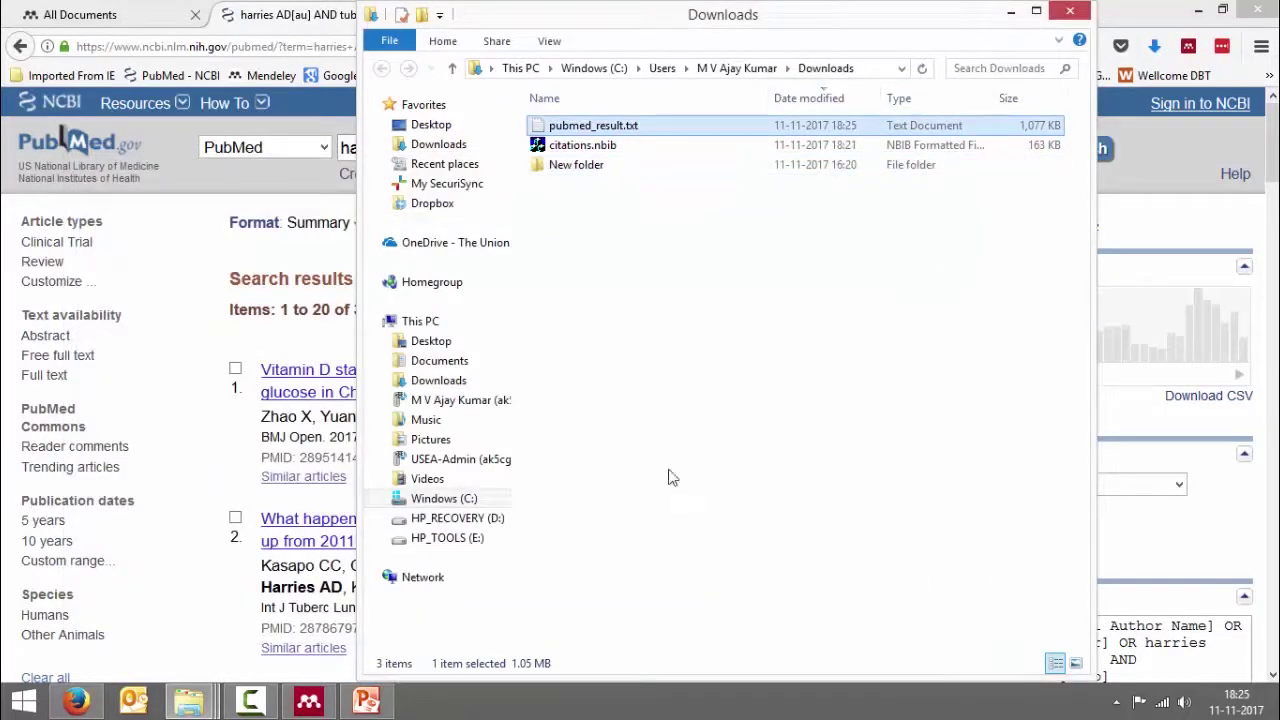
{"action": "left_click", "coordinate": [318, 706]}
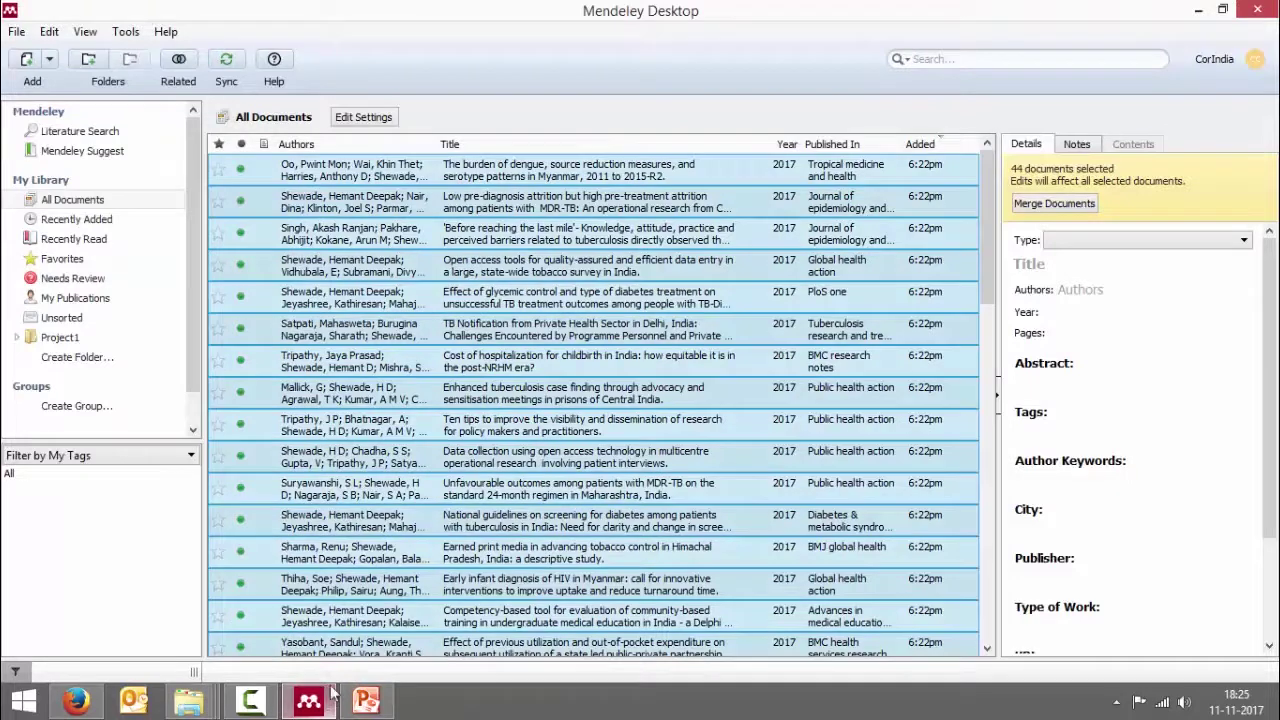
Deselect the 44 documents and browse the library's import options without choosing one
{"action": "left_click", "coordinate": [427, 343]}
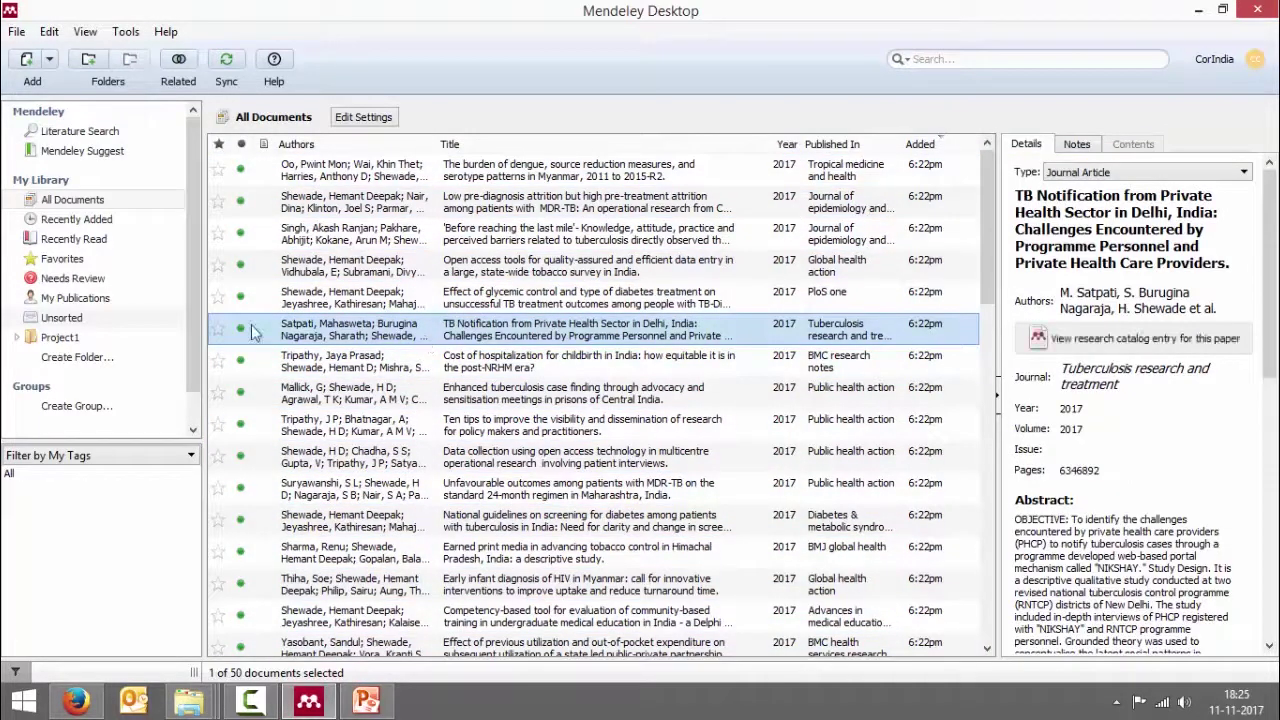
{"action": "left_click", "coordinate": [17, 31]}
{"action": "mouse_move", "coordinate": [248, 146]}
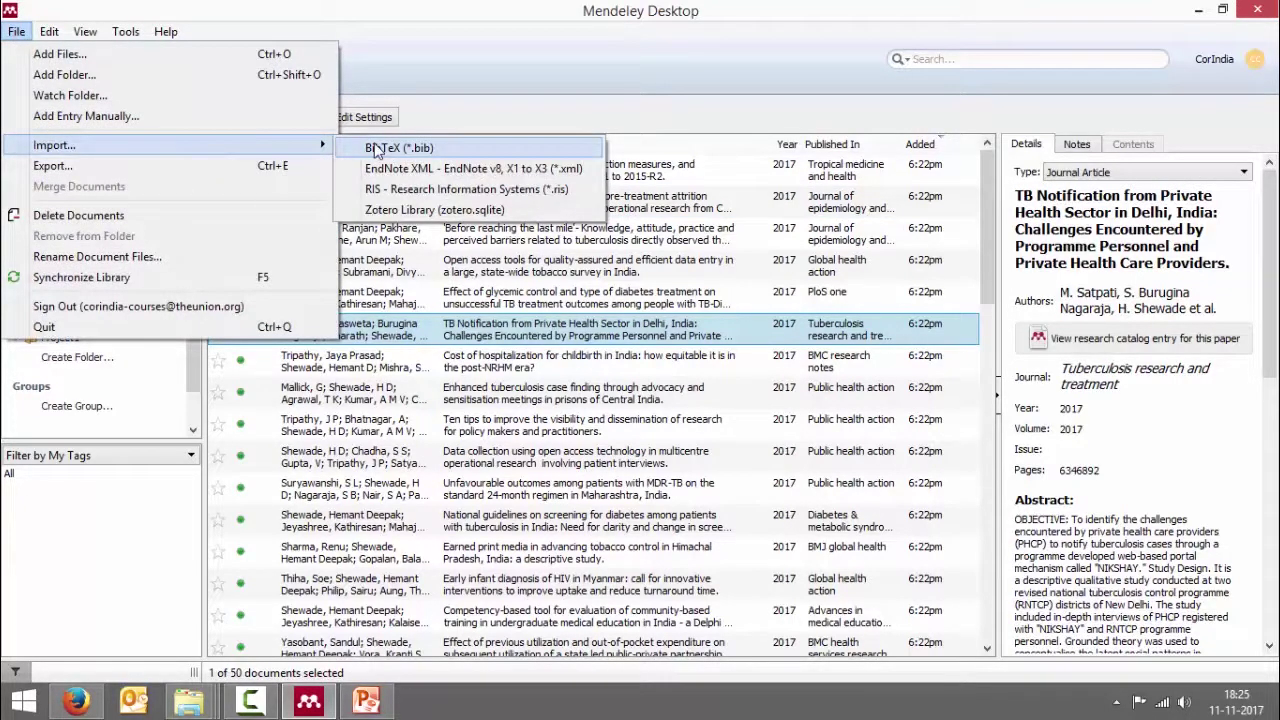
{"action": "left_click", "coordinate": [418, 12]}
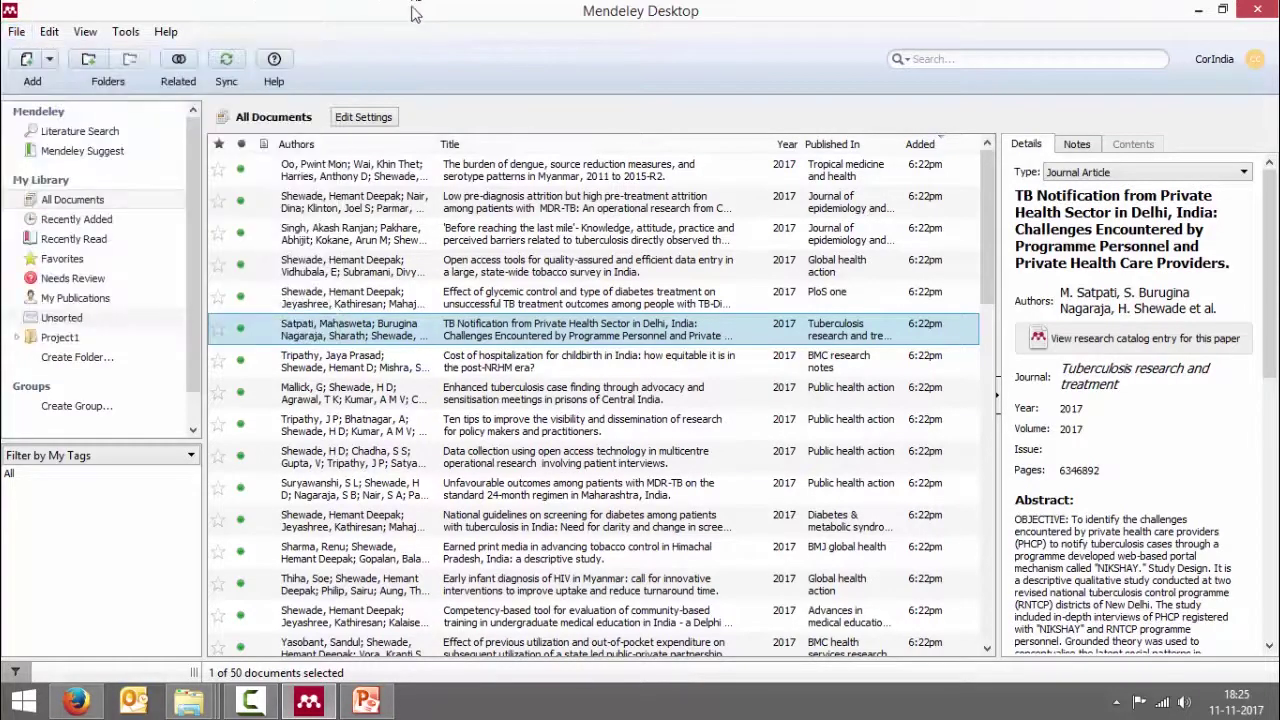
Use Add Files to import pubmed_result.txt from the Downloads folder
{"action": "left_click", "coordinate": [50, 61]}
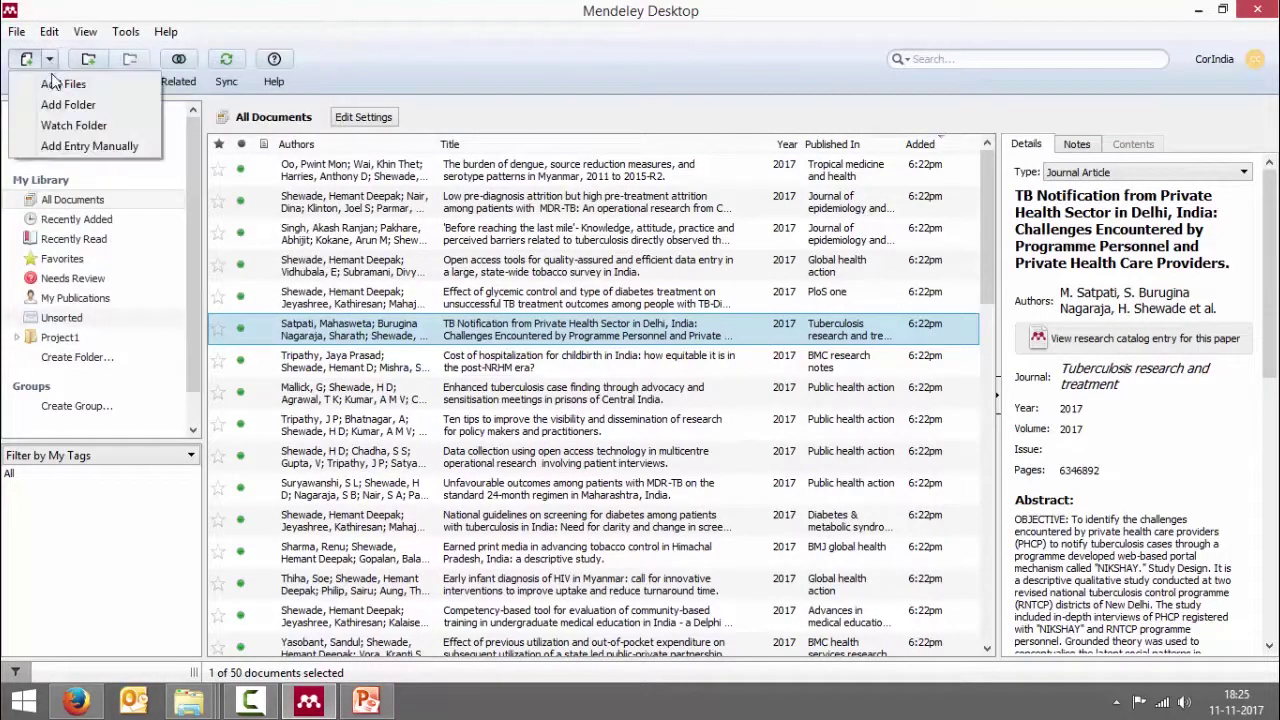
{"action": "left_click", "coordinate": [55, 88]}
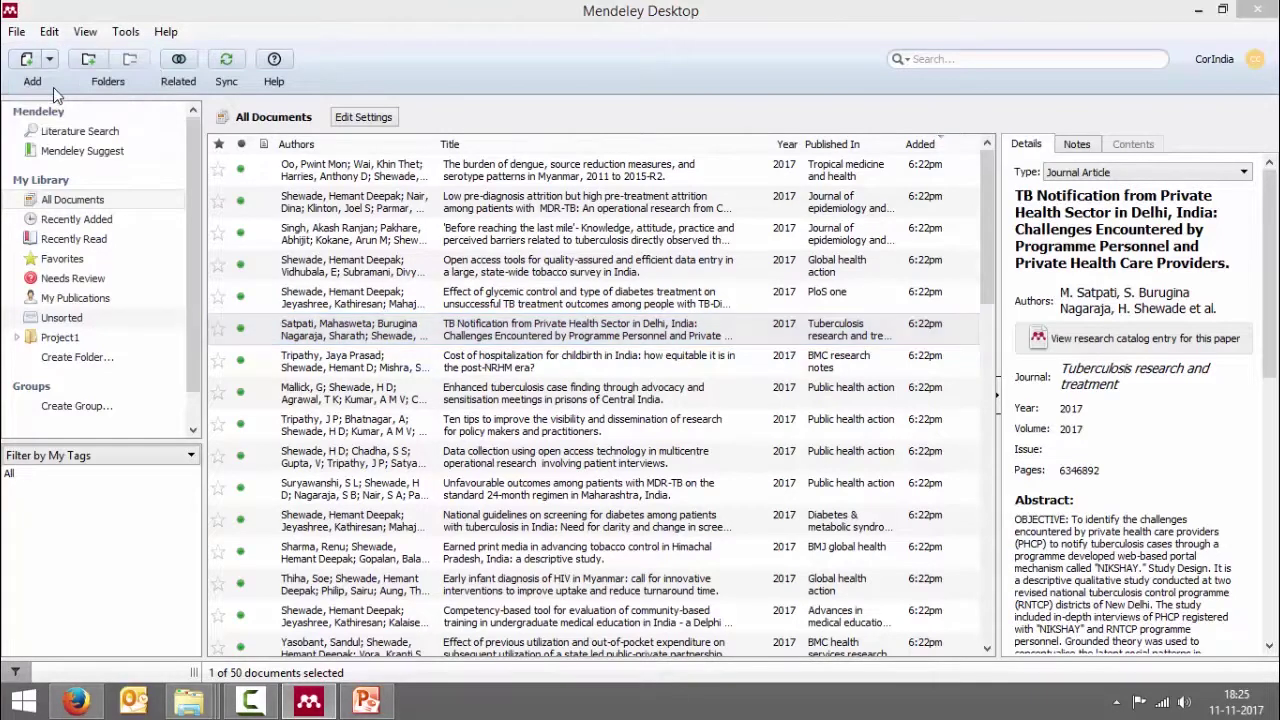
{"action": "left_click", "coordinate": [255, 170]}
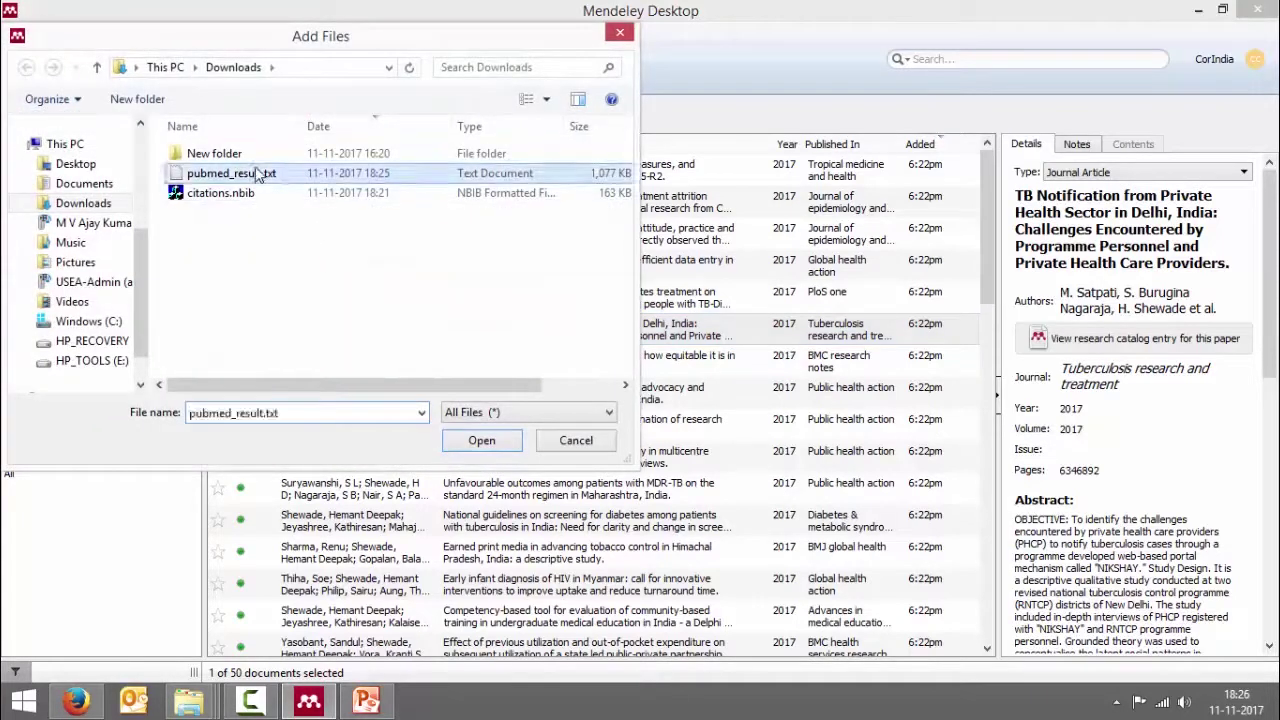
{"action": "left_click", "coordinate": [482, 440]}
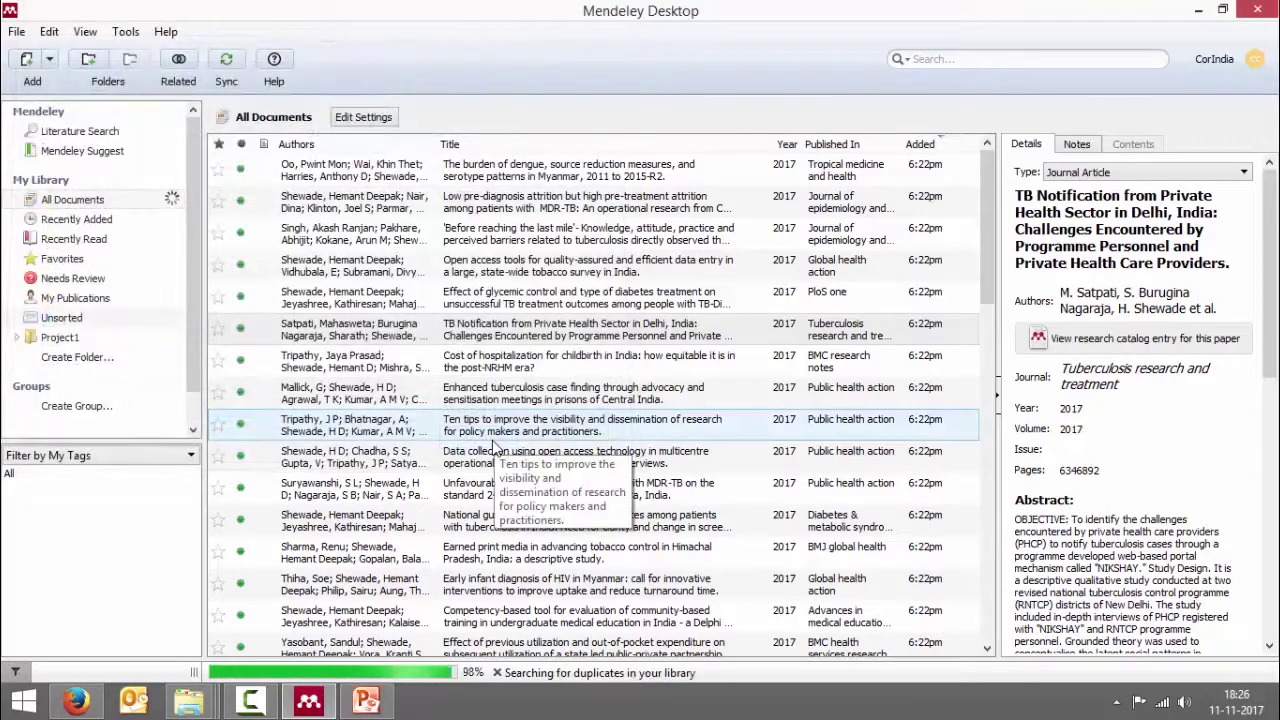